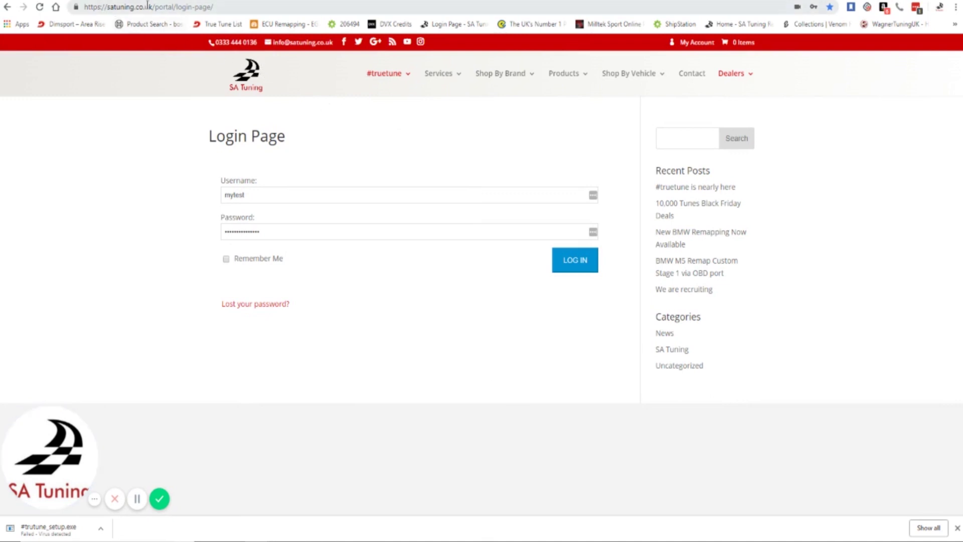
Submit the entered username and password to log in to the #truetune portal.
{"action": "mouse_move", "coordinate": [407, 75]}
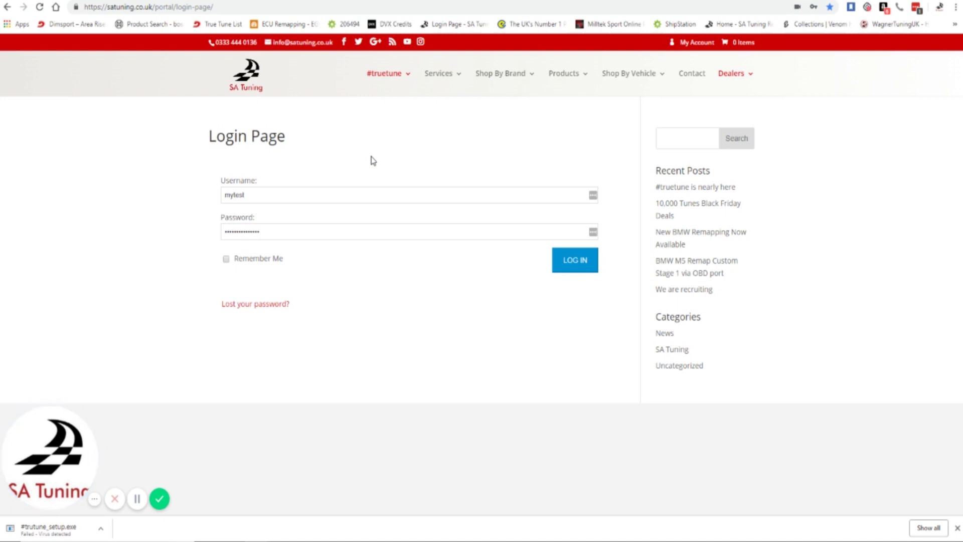
{"action": "left_click", "coordinate": [581, 262]}
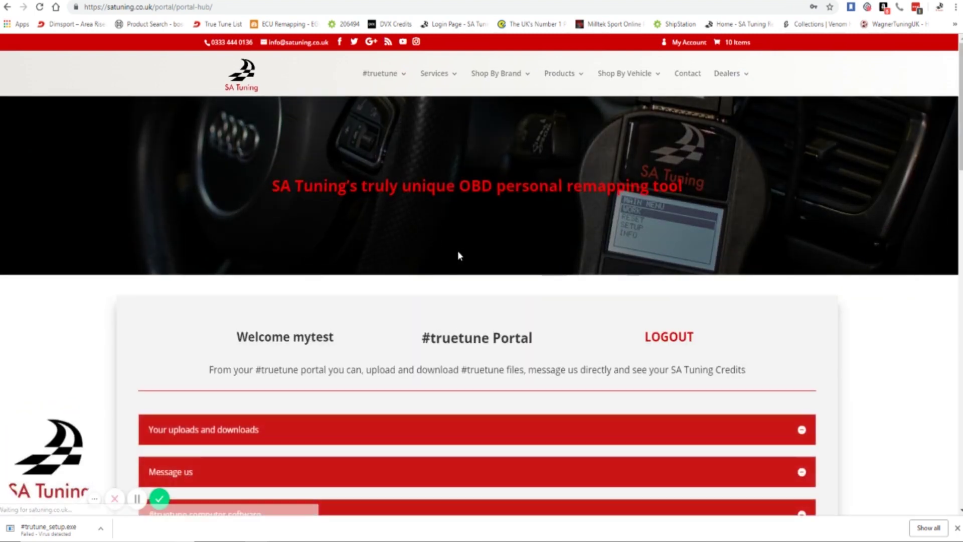
Highlight the account name in the welcome line, then scroll through the hub sections and upload form.
{"action": "left_click_drag", "start_coordinate": [334, 337], "coordinate": [297, 341]}
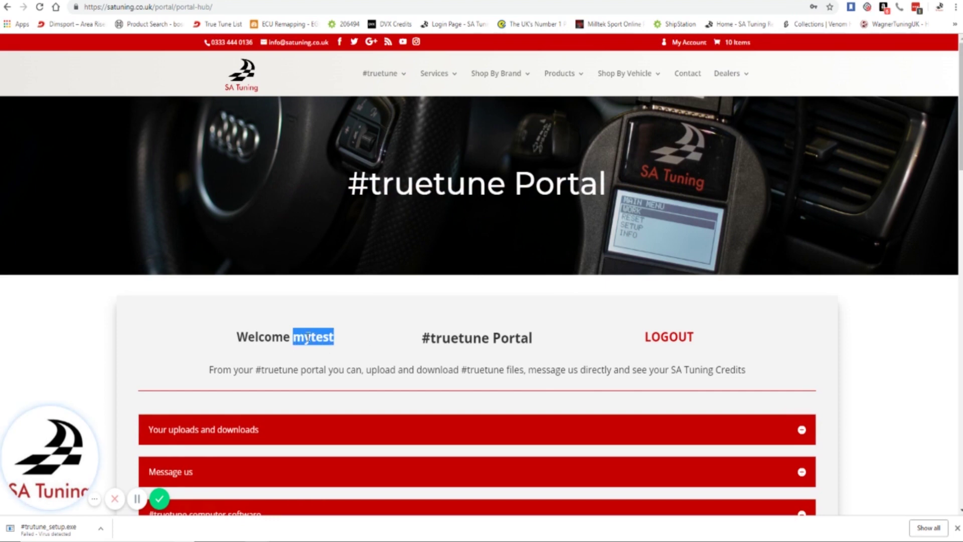
{"action": "left_click", "coordinate": [356, 334]}
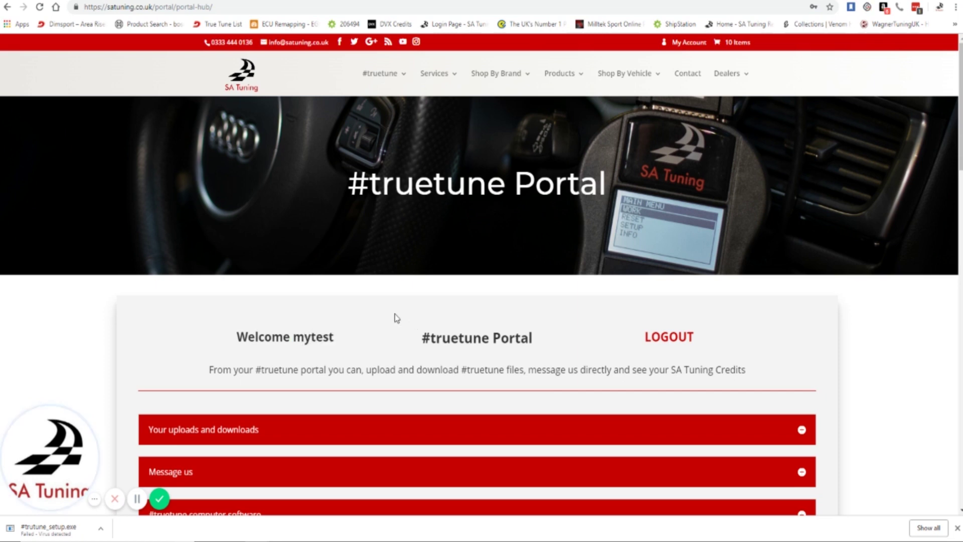
{"action": "scroll", "coordinate": [386, 306], "scroll_direction": "down", "scroll_amount": 2}
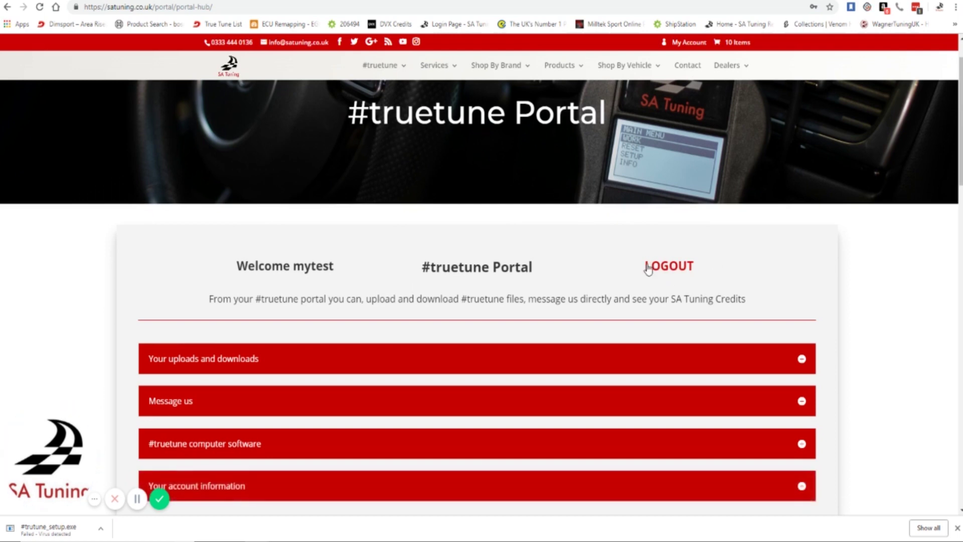
{"action": "scroll", "coordinate": [357, 242], "scroll_direction": "down", "scroll_amount": 3}
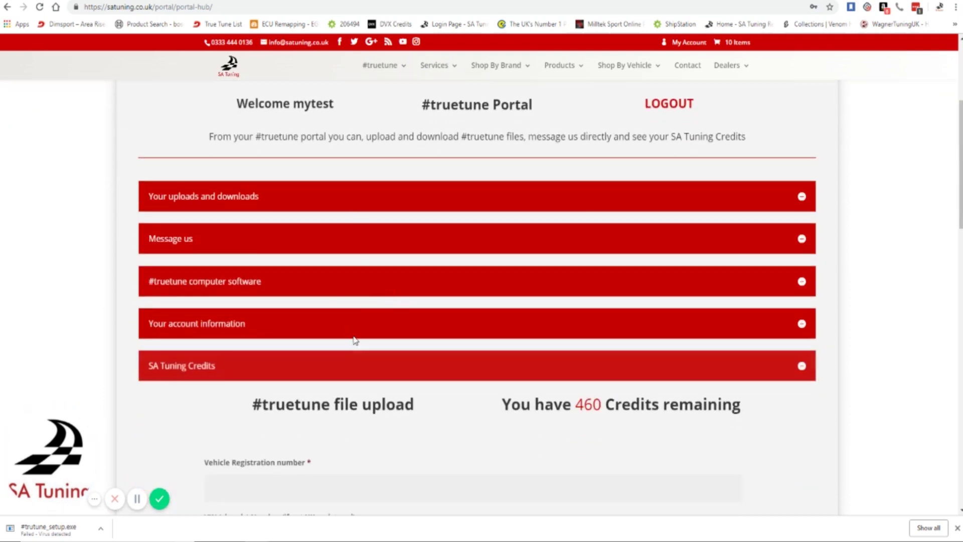
{"action": "scroll", "coordinate": [422, 361], "scroll_direction": "down", "scroll_amount": 2}
{"action": "scroll", "coordinate": [396, 416], "scroll_direction": "down", "scroll_amount": 2}
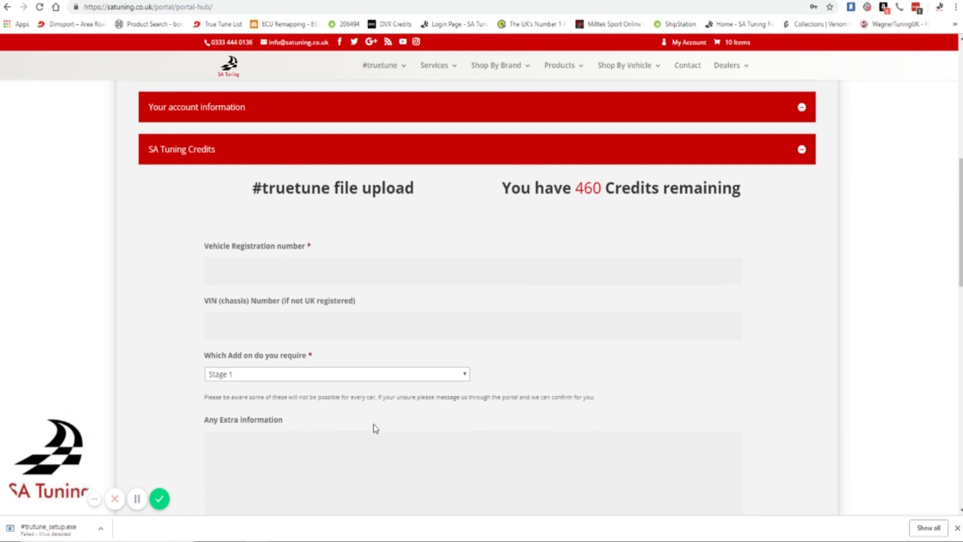
{"action": "scroll", "coordinate": [310, 371], "scroll_direction": "up", "scroll_amount": 4}
{"action": "left_click", "coordinate": [226, 201]}
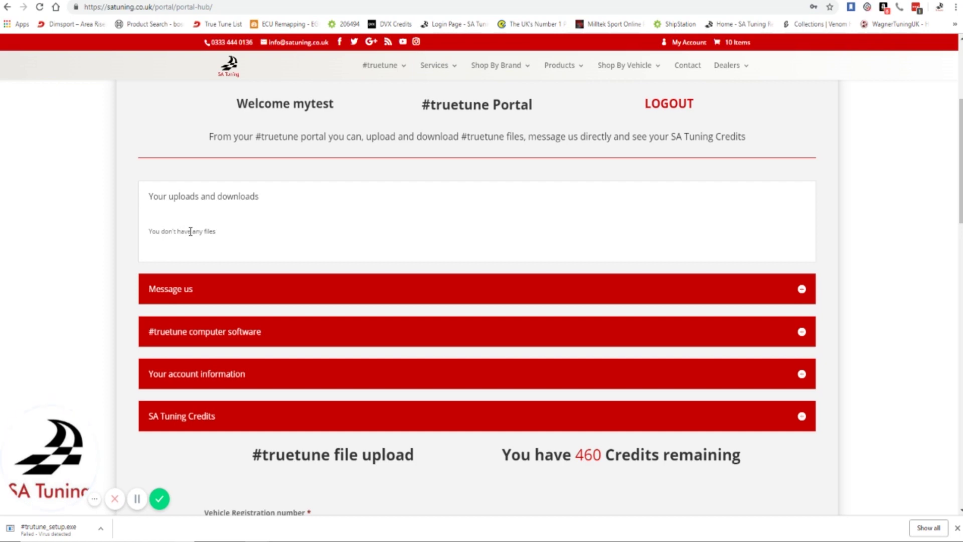
{"action": "left_click", "coordinate": [228, 198]}
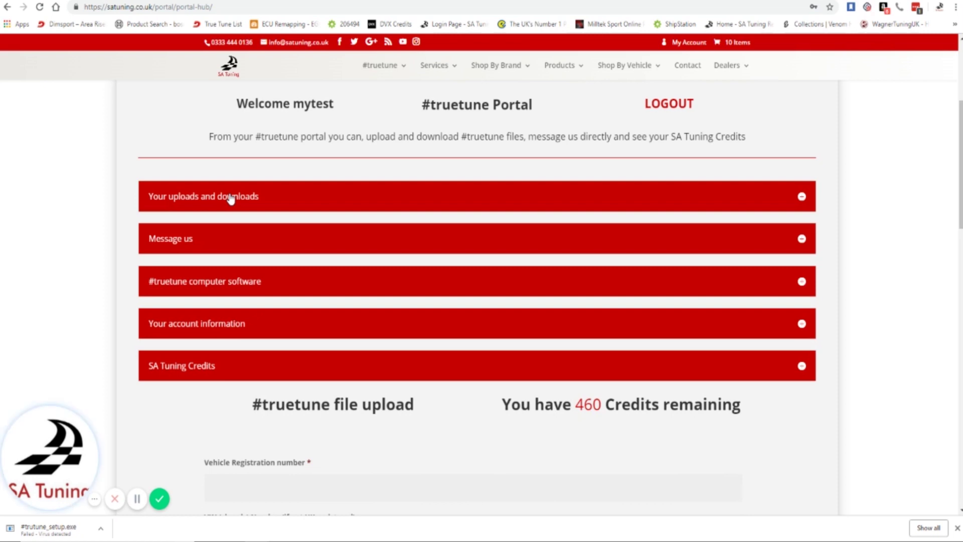
Start a new message in the Message us section addressed to SA Tuning.
{"action": "left_click", "coordinate": [184, 240]}
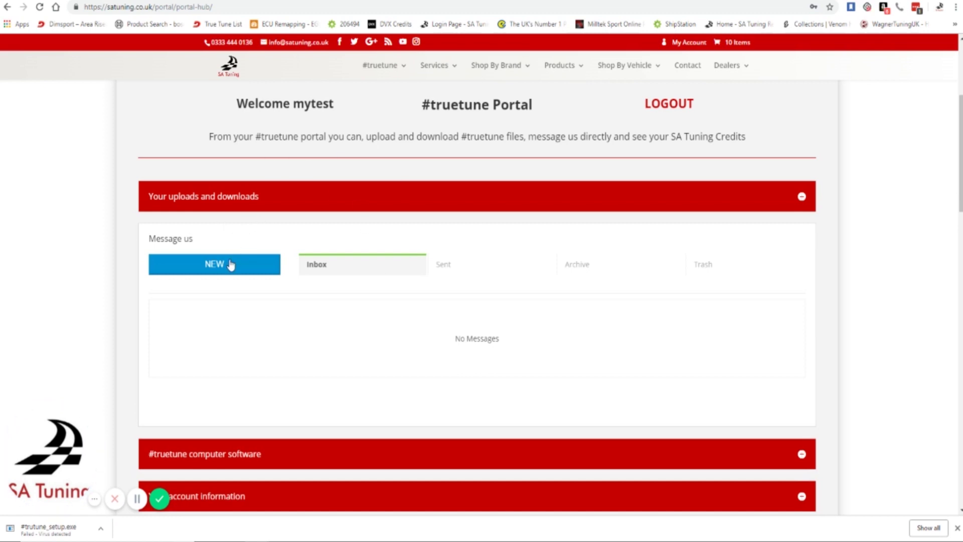
{"action": "left_click", "coordinate": [230, 264]}
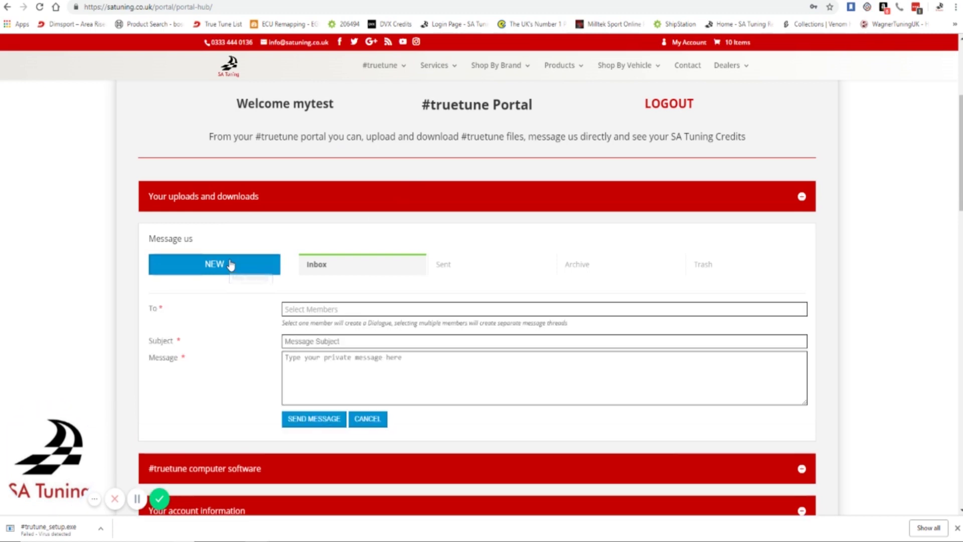
{"action": "left_click", "coordinate": [295, 311]}
{"action": "left_click", "coordinate": [313, 351]}
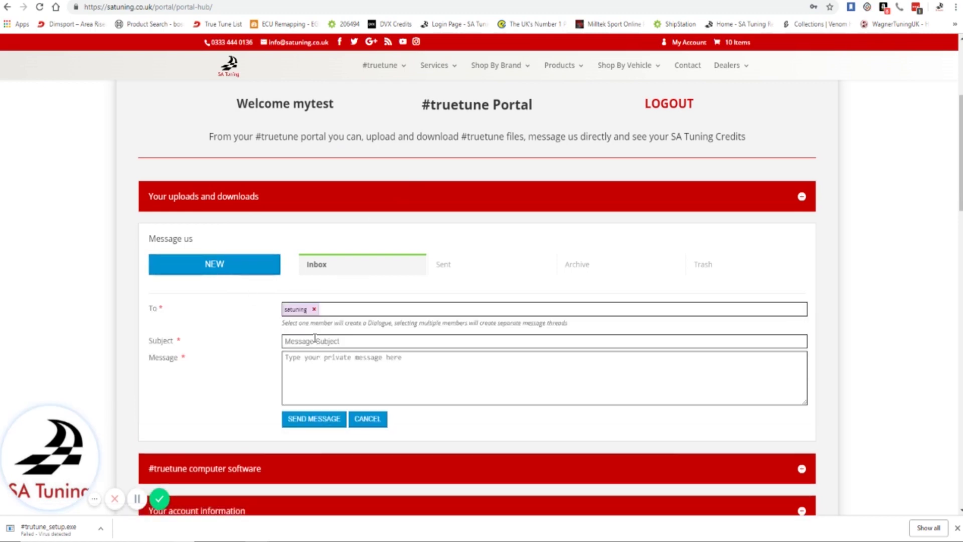
Enter subject '#truetune' and body 'Please can i have a new vehicle request'.
{"action": "left_click", "coordinate": [314, 340]}
{"action": "type", "text": "#tr"}
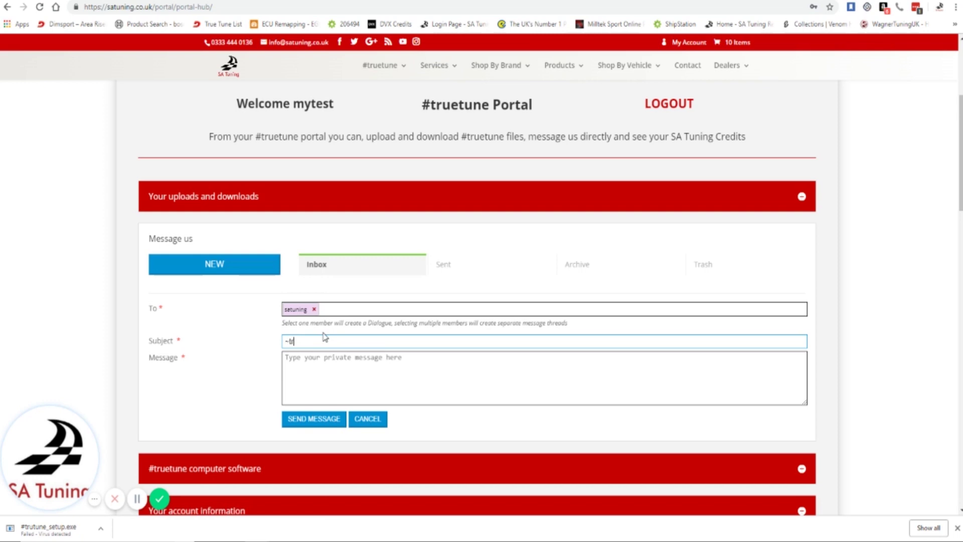
{"action": "type", "text": "uetune"}
{"action": "key", "text": "BackSpace"}
{"action": "key", "text": "BackSpace"}
{"action": "key", "text": "BackSpace"}
{"action": "key", "text": "BackSpace"}
{"action": "key", "text": "BackSpace"}
{"action": "key", "text": "BackSpace"}
{"action": "key", "text": "BackSpace"}
{"action": "key", "text": "BackSpace"}
{"action": "key", "text": "BackSpace"}
{"action": "type", "text": "#tru"}
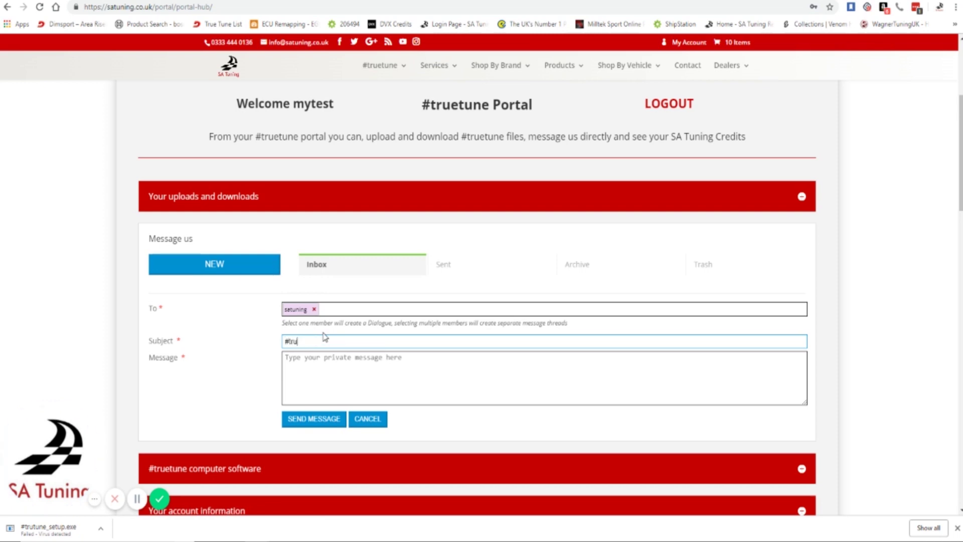
{"action": "type", "text": "etune"}
{"action": "left_click", "coordinate": [306, 366]}
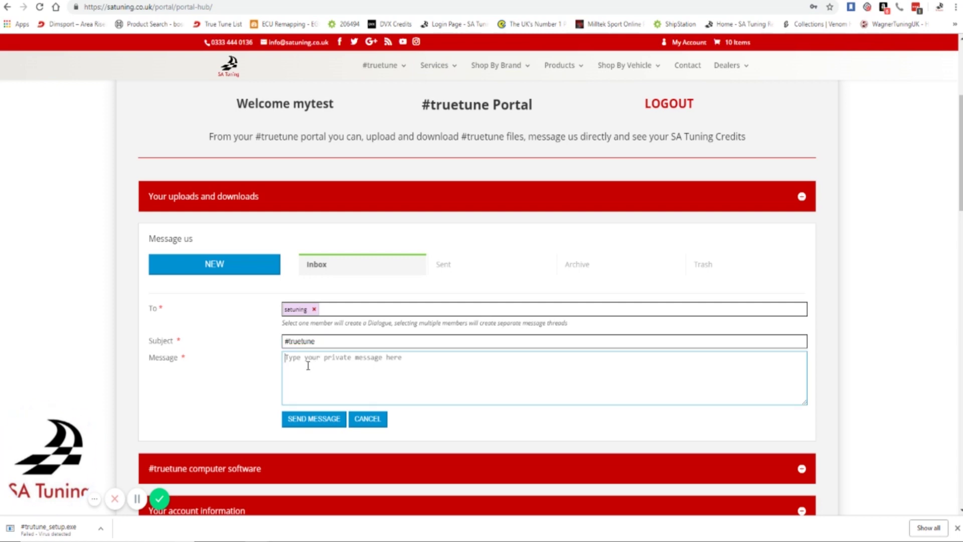
{"action": "type", "text": "Please c"}
{"action": "type", "text": "an I have a new "}
{"action": "type", "text": "vehc"}
{"action": "type", "text": "icle "}
{"action": "type", "text": "request"}
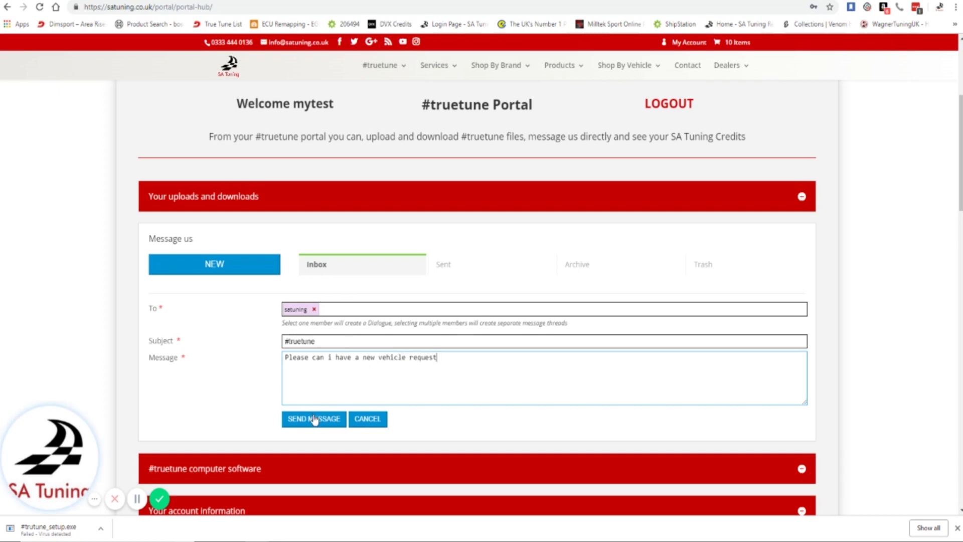
Highlight the account name in the welcome heading and scroll through the messages area.
{"action": "scroll", "coordinate": [363, 245], "scroll_direction": "up", "scroll_amount": 1}
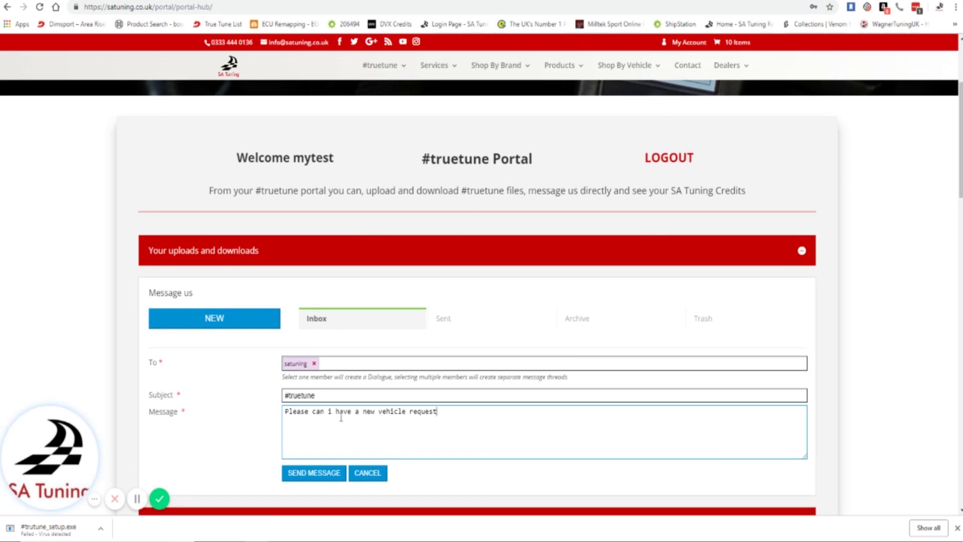
{"action": "left_click_drag", "start_coordinate": [294, 158], "coordinate": [361, 165]}
{"action": "left_click", "coordinate": [365, 168]}
{"action": "scroll", "coordinate": [439, 288], "scroll_direction": "down", "scroll_amount": 3}
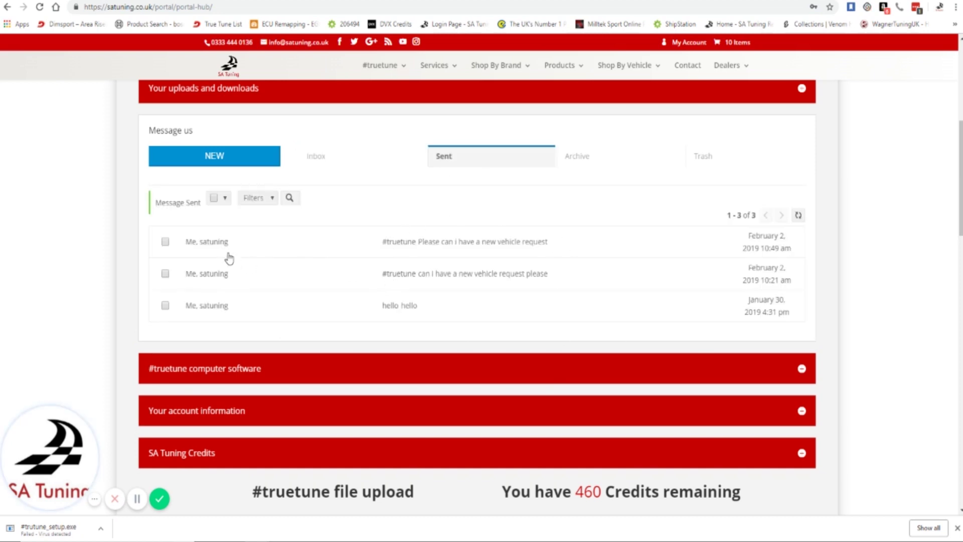
{"action": "scroll", "coordinate": [381, 251], "scroll_direction": "down", "scroll_amount": 3}
{"action": "scroll", "coordinate": [346, 233], "scroll_direction": "up", "scroll_amount": 2}
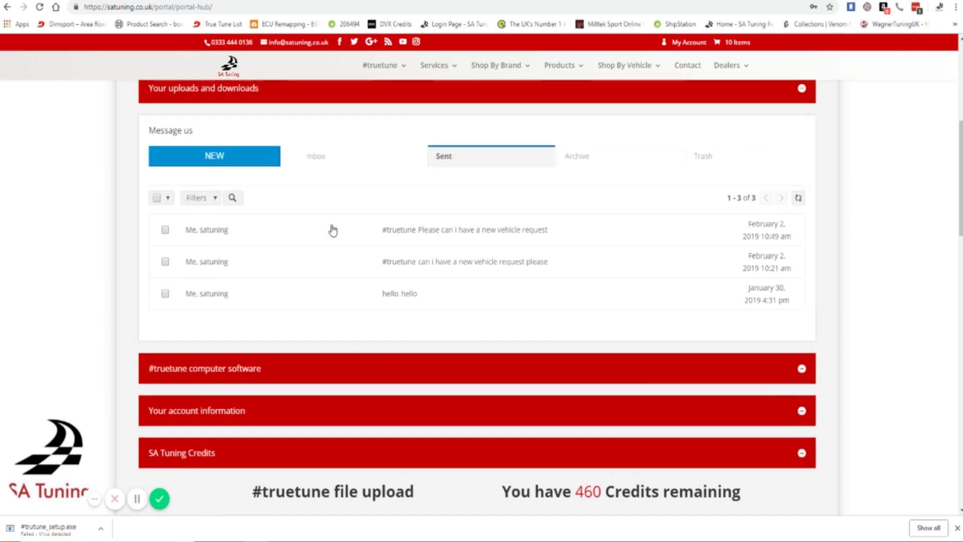
Check the Archive and Inbox tabs, dismissing the new-message notifications.
{"action": "left_click", "coordinate": [585, 160]}
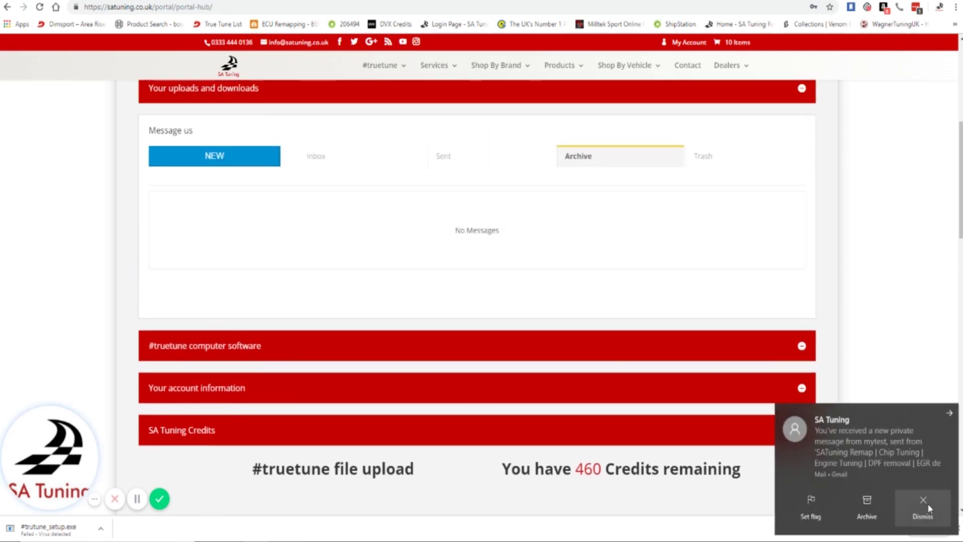
{"action": "left_click", "coordinate": [925, 501]}
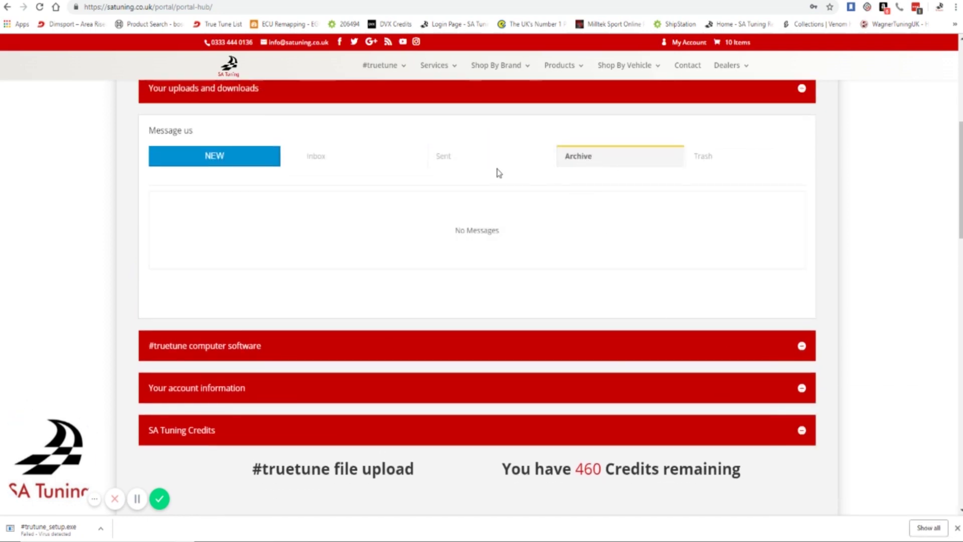
{"action": "left_click", "coordinate": [324, 158]}
{"action": "left_click", "coordinate": [937, 508]}
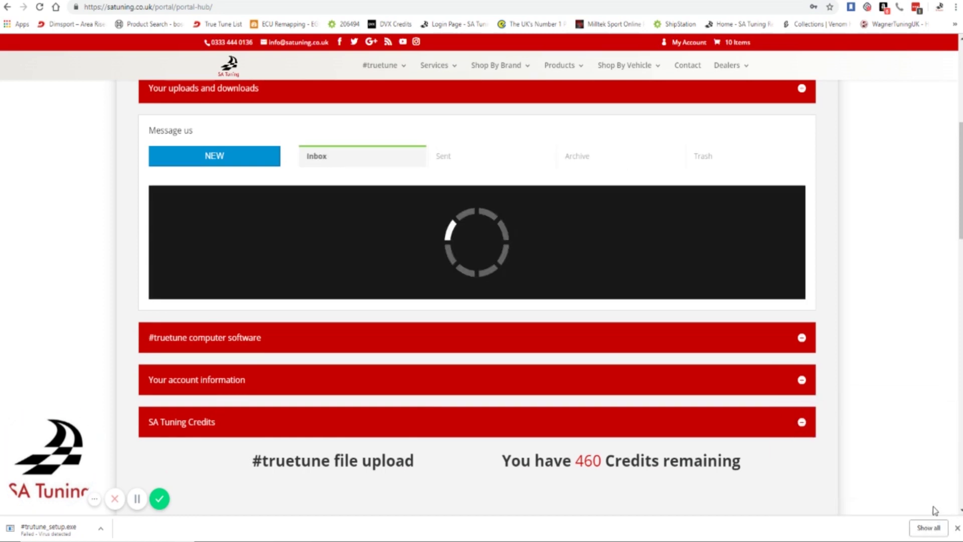
{"action": "scroll", "coordinate": [279, 215], "scroll_direction": "down", "scroll_amount": 2}
{"action": "scroll", "coordinate": [280, 200], "scroll_direction": "up", "scroll_amount": 2}
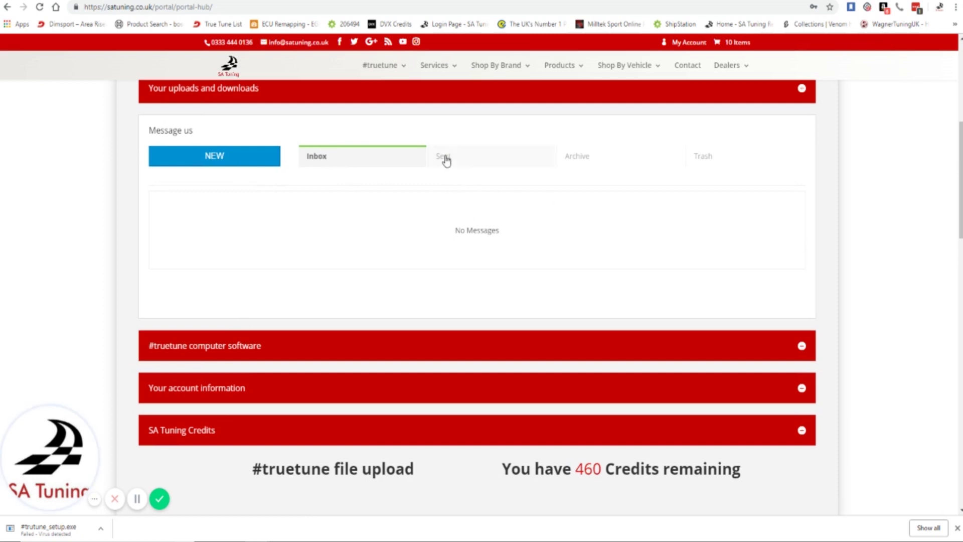
Collapse Message us and open the #truetune computer software download link in a new tab.
{"action": "left_click", "coordinate": [186, 131]}
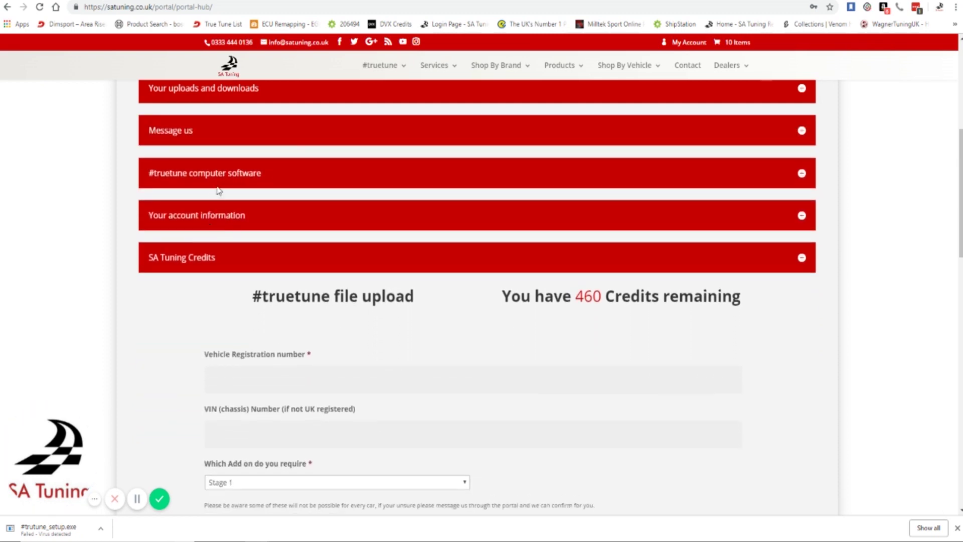
{"action": "left_click", "coordinate": [221, 176]}
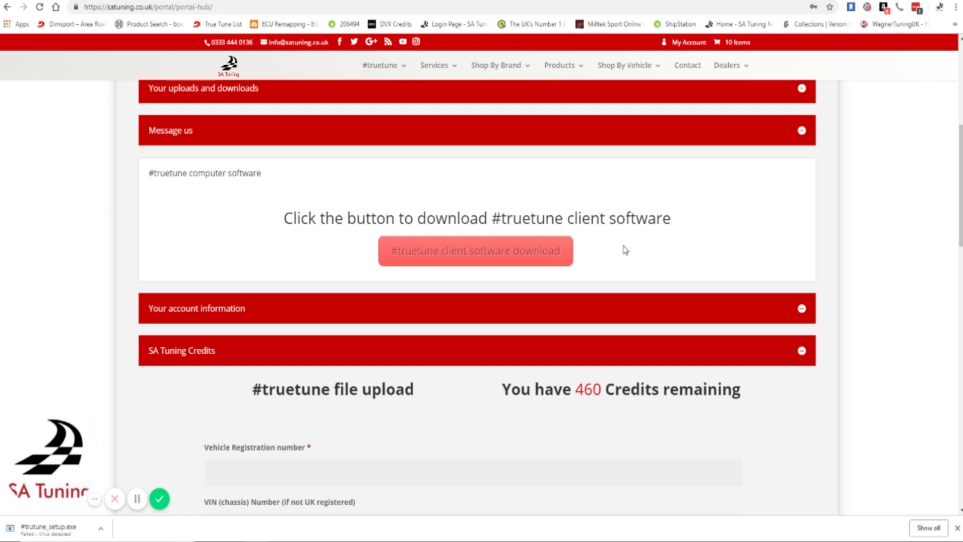
{"action": "right_click", "coordinate": [497, 245]}
{"action": "left_click", "coordinate": [523, 254]}
{"action": "key", "text": "ctrl+Tab"}
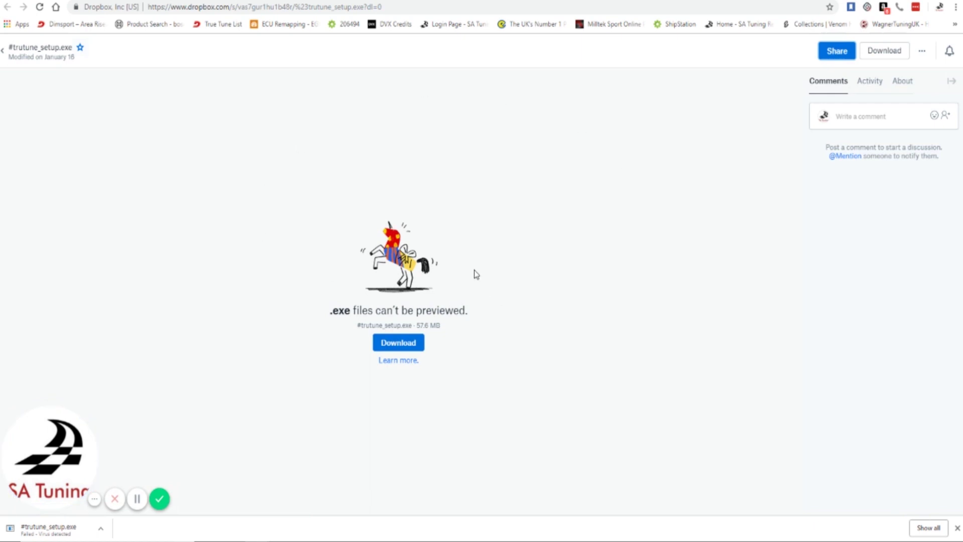
Highlight the #trutune_setup.exe file name on the Dropbox download page.
{"action": "left_click_drag", "start_coordinate": [354, 328], "coordinate": [404, 328]}
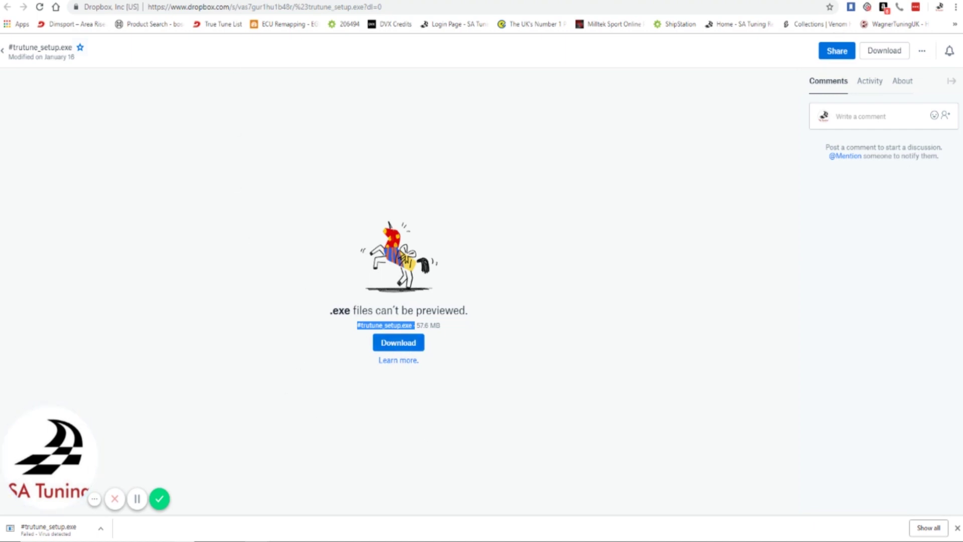
Close the Dropbox tab, collapse the software section and expand Your account information.
{"action": "key", "text": "ctrl+w"}
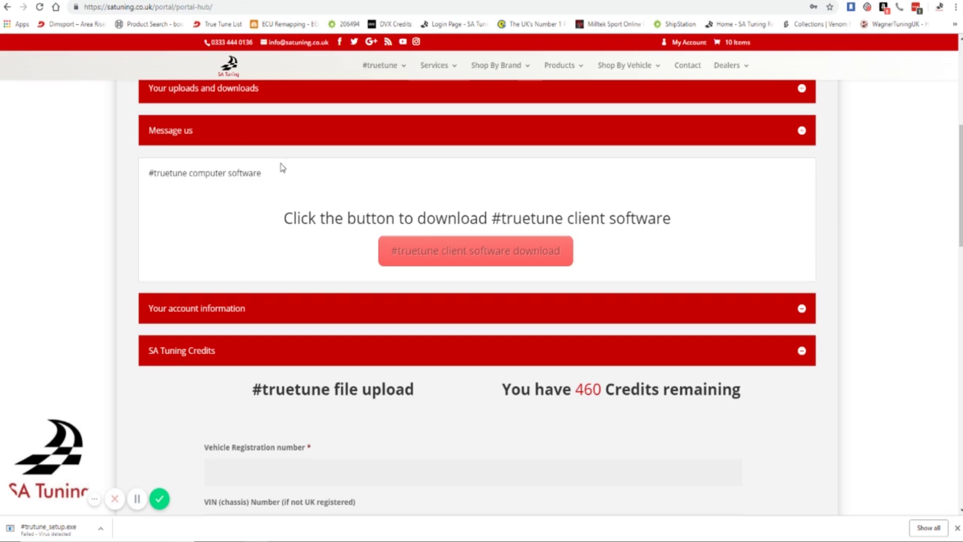
{"action": "left_click", "coordinate": [221, 176]}
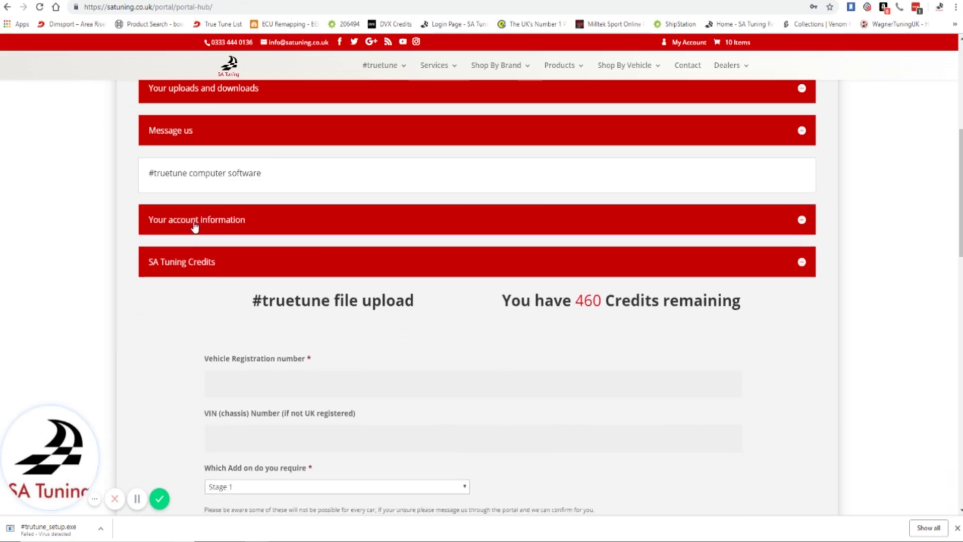
{"action": "left_click", "coordinate": [201, 216]}
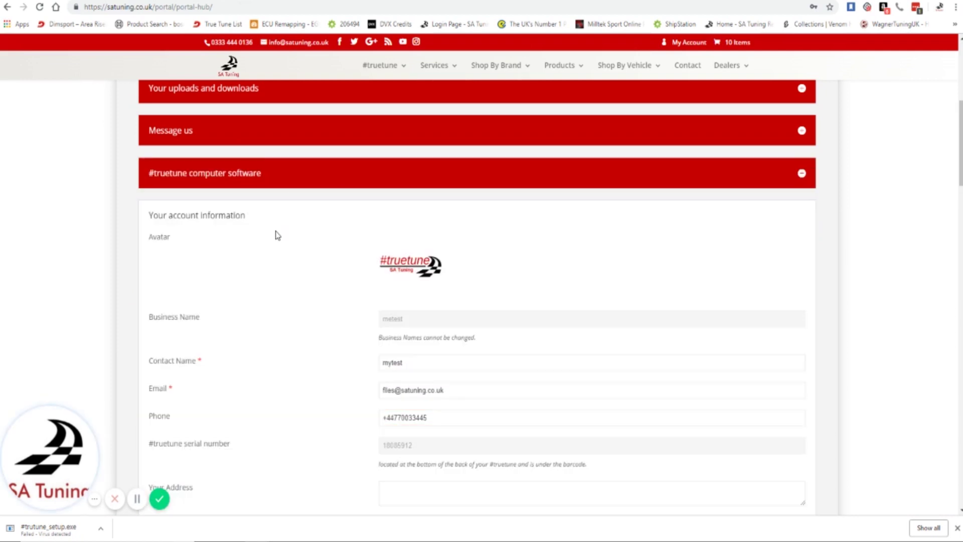
{"action": "scroll", "coordinate": [276, 234], "scroll_direction": "down", "scroll_amount": 2}
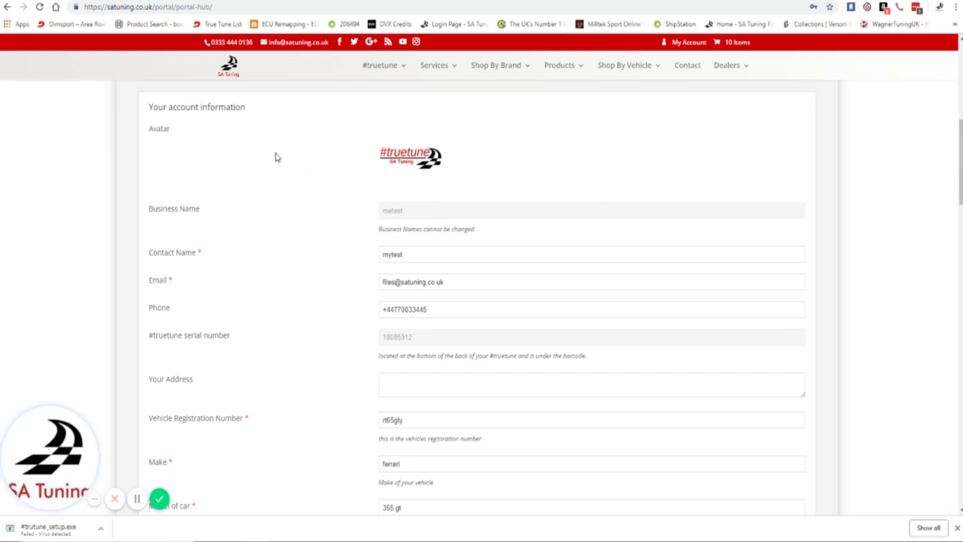
Scroll through the profile form to review the account and vehicle details.
{"action": "scroll", "coordinate": [276, 157], "scroll_direction": "down", "scroll_amount": 2}
{"action": "scroll", "coordinate": [428, 205], "scroll_direction": "down", "scroll_amount": 6}
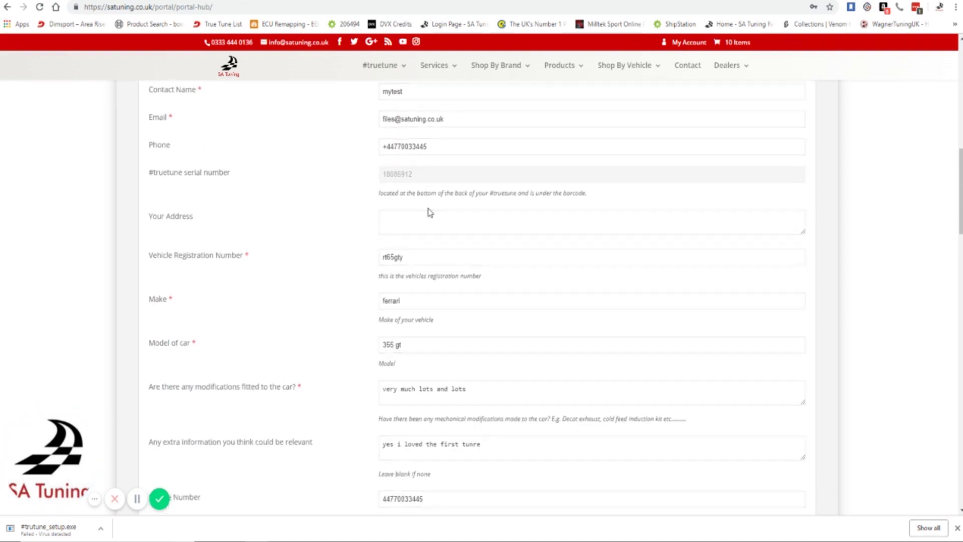
{"action": "scroll", "coordinate": [428, 215], "scroll_direction": "up", "scroll_amount": 4}
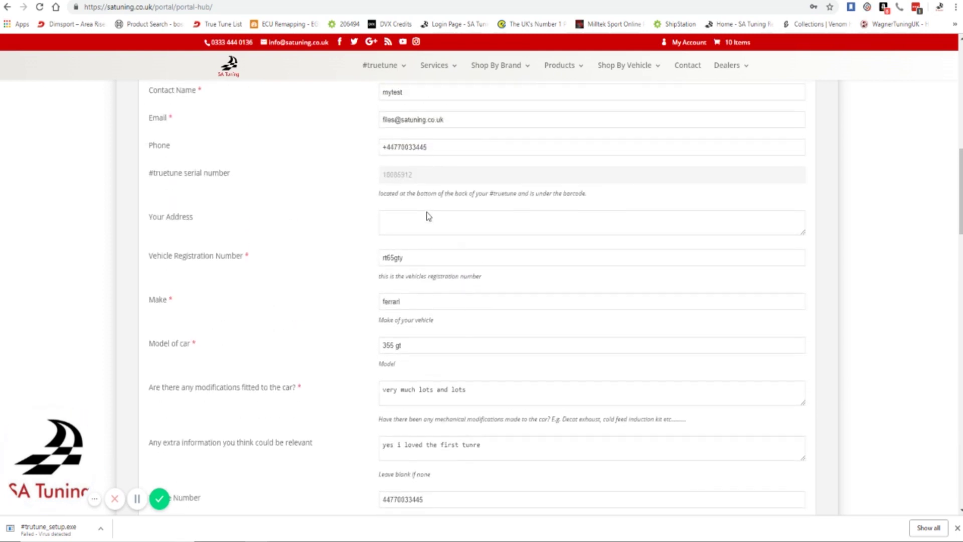
{"action": "scroll", "coordinate": [466, 164], "scroll_direction": "up", "scroll_amount": 1}
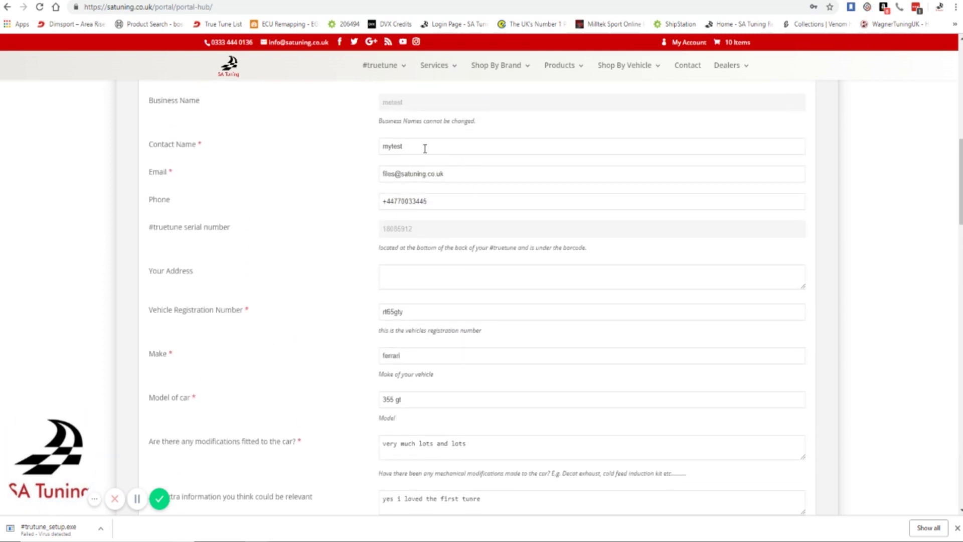
{"action": "scroll", "coordinate": [469, 166], "scroll_direction": "down", "scroll_amount": 2}
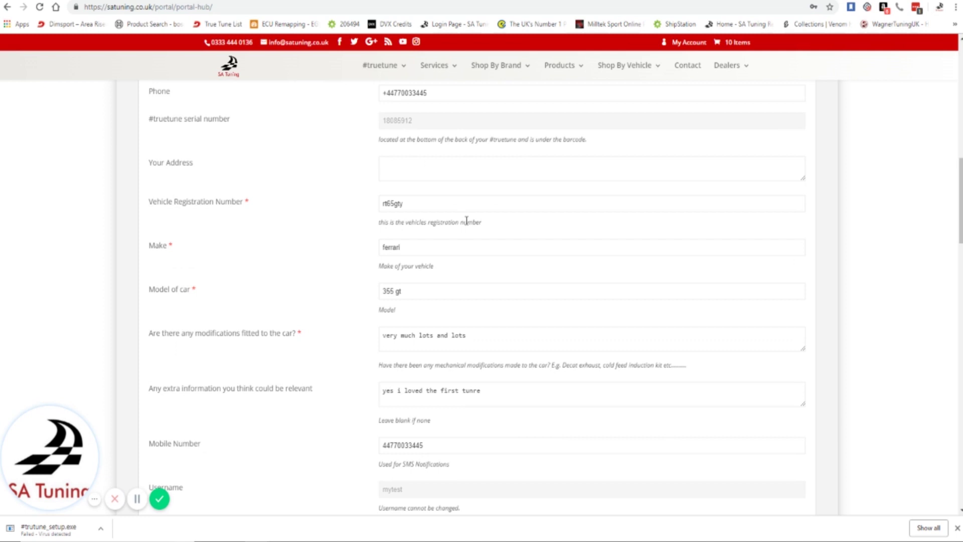
{"action": "scroll", "coordinate": [466, 231], "scroll_direction": "down", "scroll_amount": 2}
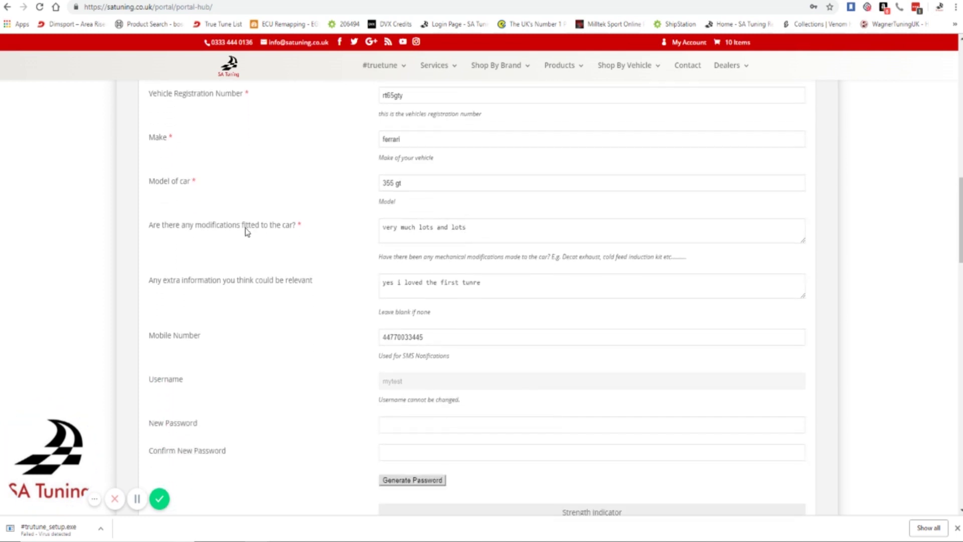
{"action": "scroll", "coordinate": [245, 228], "scroll_direction": "down", "scroll_amount": 1}
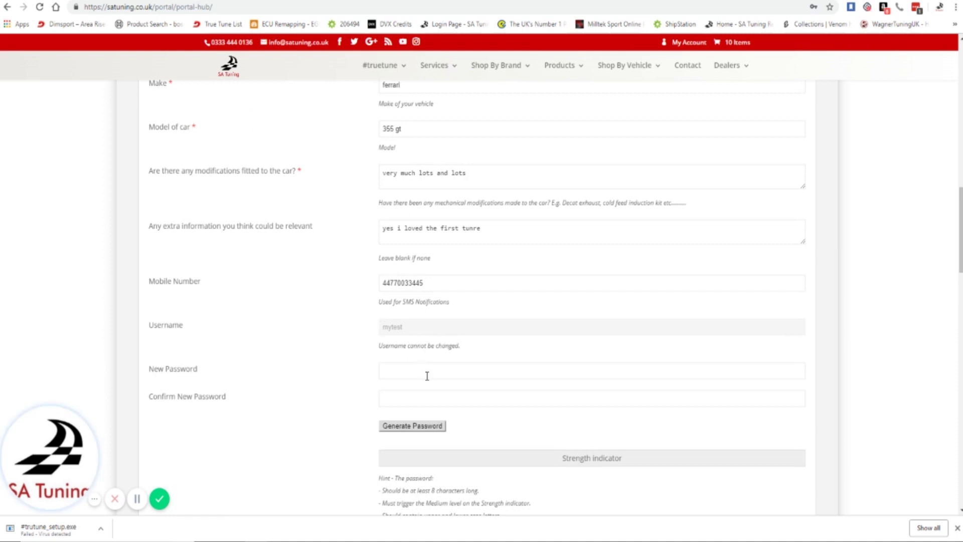
{"action": "scroll", "coordinate": [229, 352], "scroll_direction": "down", "scroll_amount": 1}
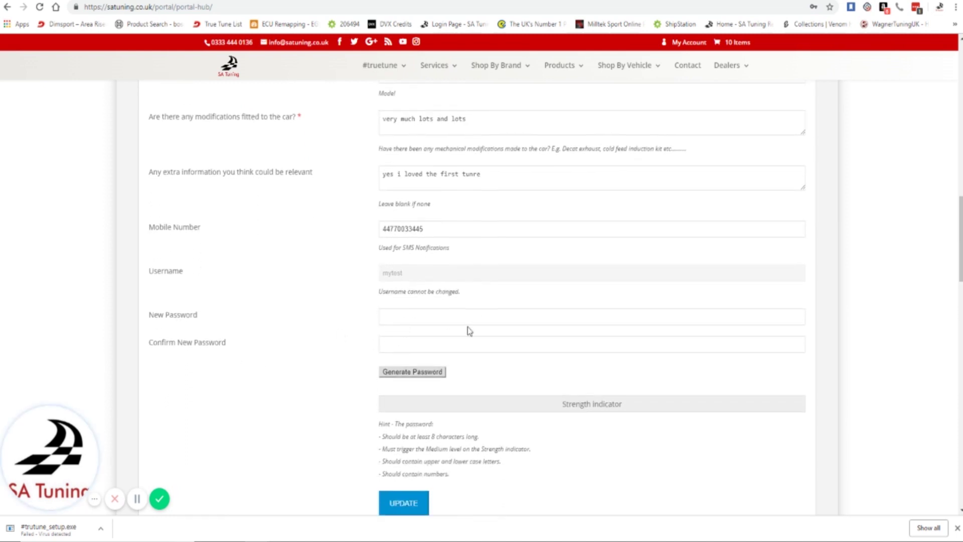
{"action": "scroll", "coordinate": [551, 413], "scroll_direction": "down", "scroll_amount": 1}
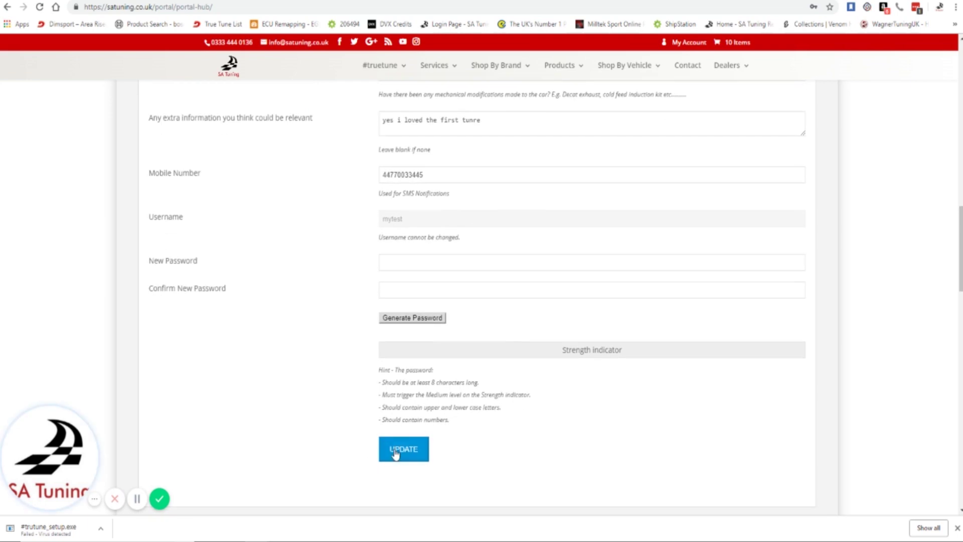
{"action": "scroll", "coordinate": [406, 385], "scroll_direction": "up", "scroll_amount": 8}
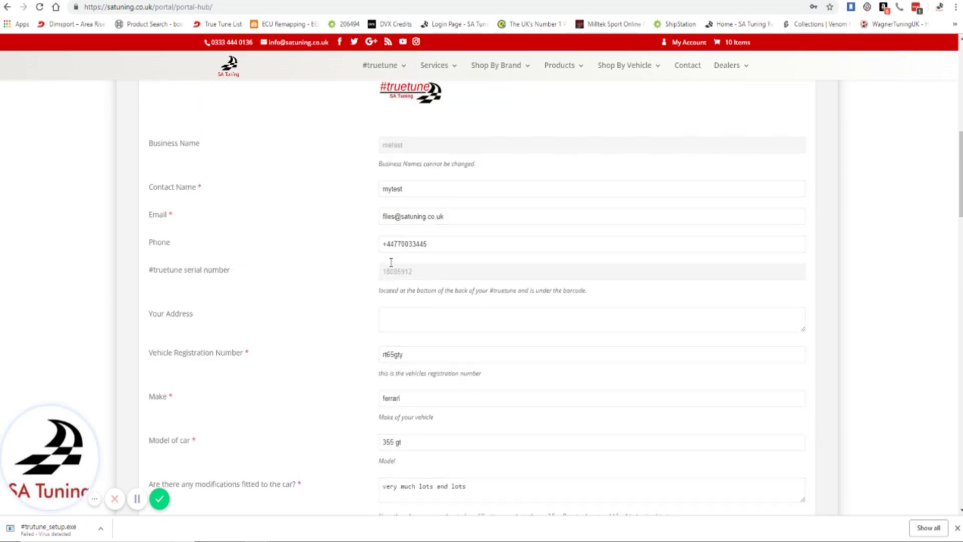
{"action": "scroll", "coordinate": [401, 277], "scroll_direction": "up", "scroll_amount": 2}
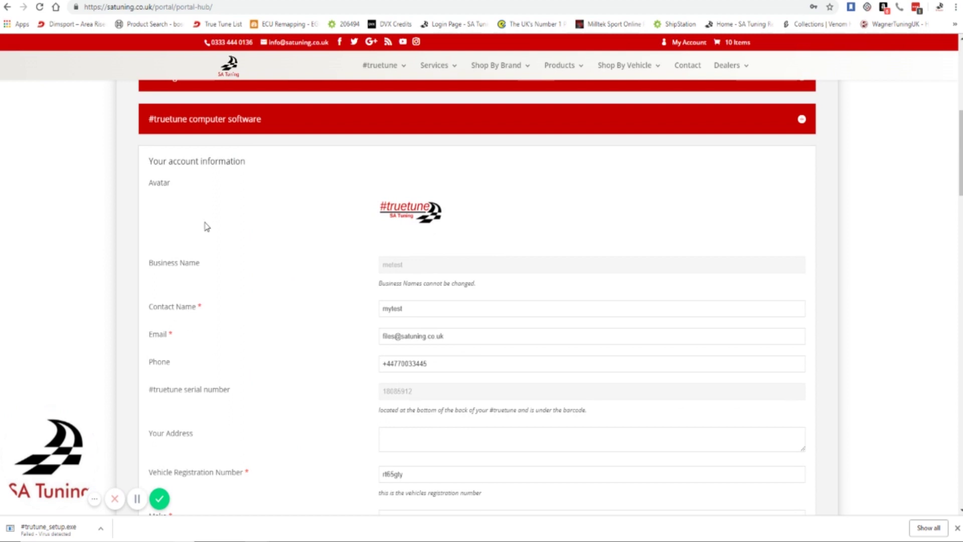
Collapse account information, expand SA Tuning Credits, and highlight the 10-credit option.
{"action": "left_click", "coordinate": [195, 166]}
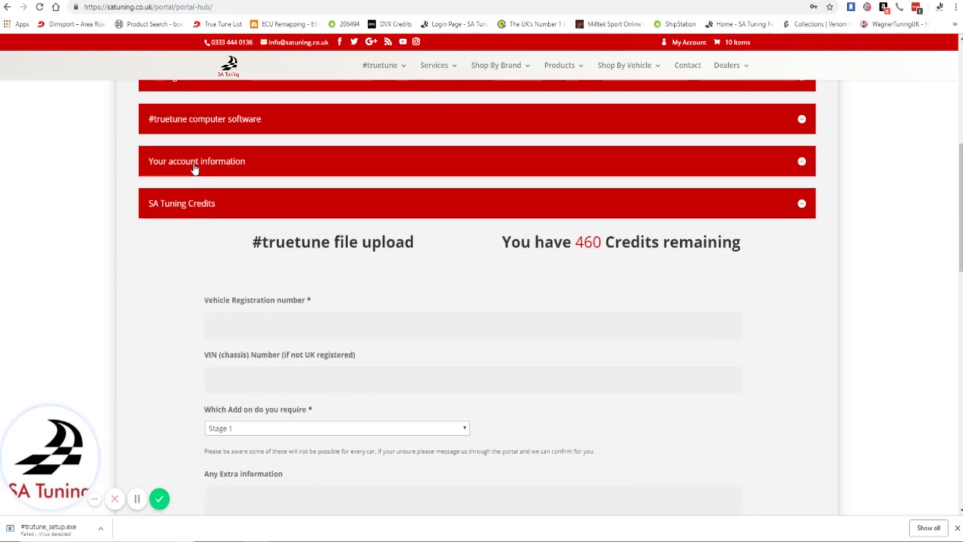
{"action": "left_click", "coordinate": [194, 205]}
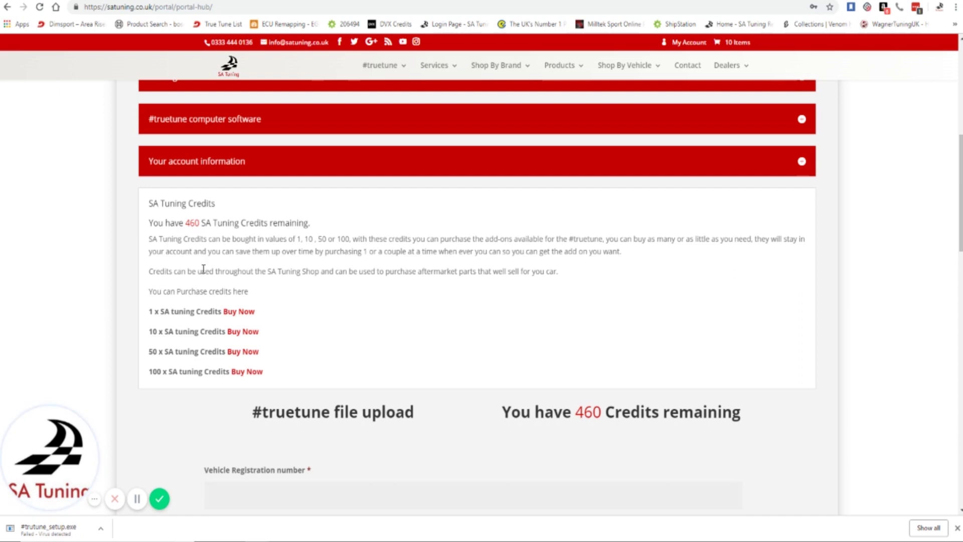
{"action": "left_click_drag", "start_coordinate": [149, 331], "coordinate": [236, 332]}
Add the 10-credit pack to the cart, remove one line, and raise the 1-credit item's quantity.
{"action": "left_click", "coordinate": [291, 329]}
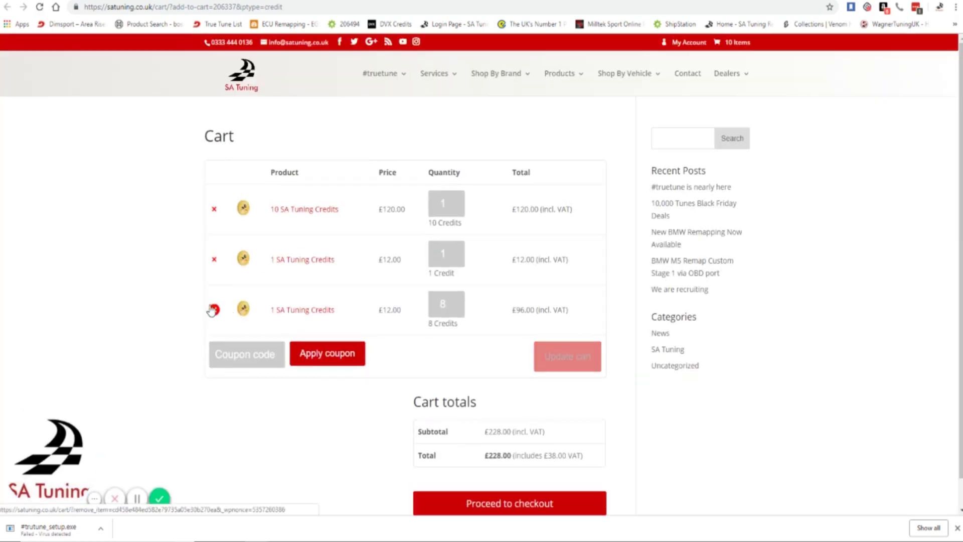
{"action": "left_click", "coordinate": [213, 258]}
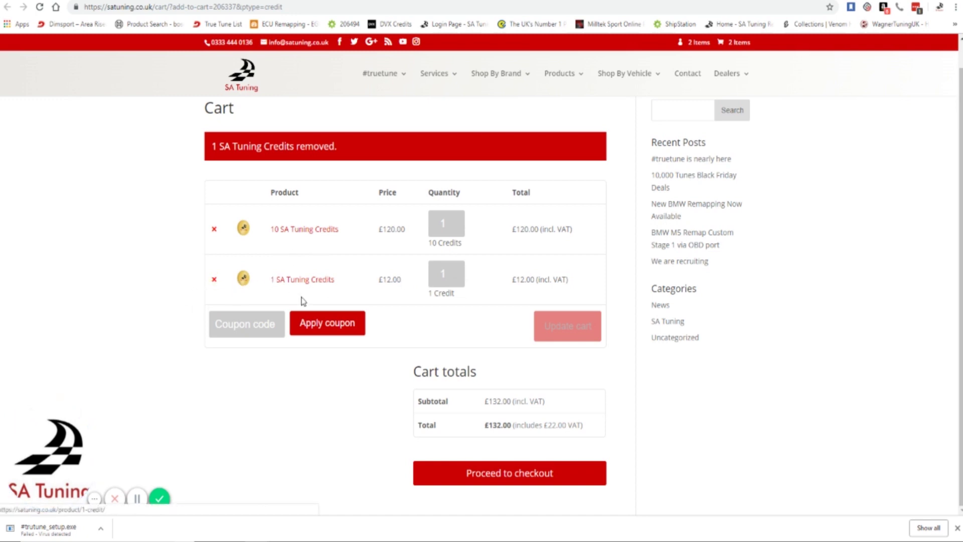
{"action": "left_click", "coordinate": [461, 271]}
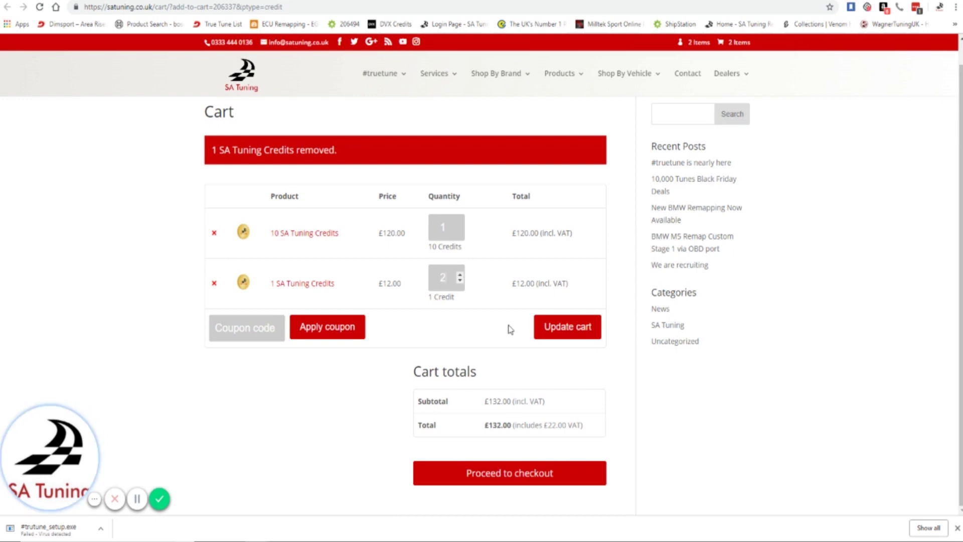
{"action": "left_click", "coordinate": [459, 274]}
{"action": "left_click", "coordinate": [460, 274]}
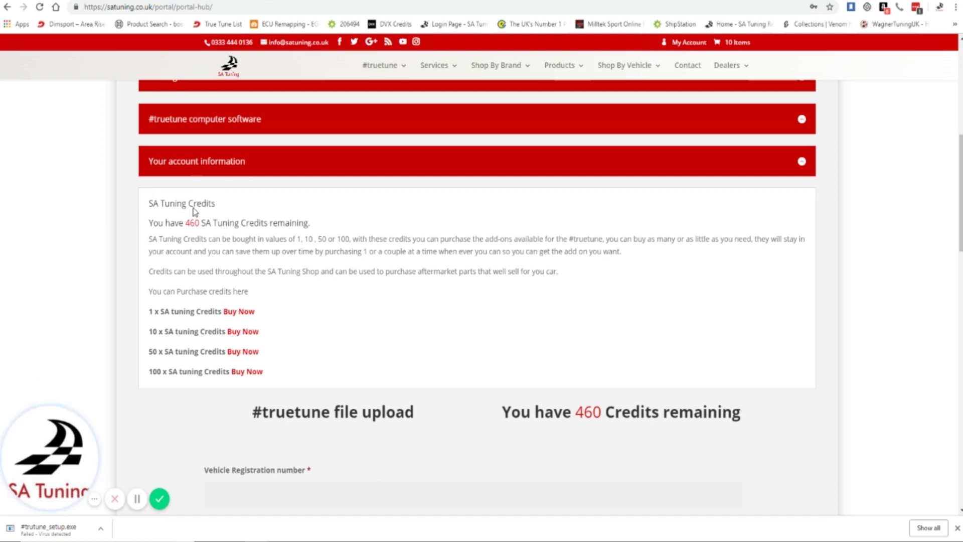
Collapse SA Tuning Credits, highlight the 460-credit balance, and try the registration and VIN fields.
{"action": "left_click", "coordinate": [196, 206]}
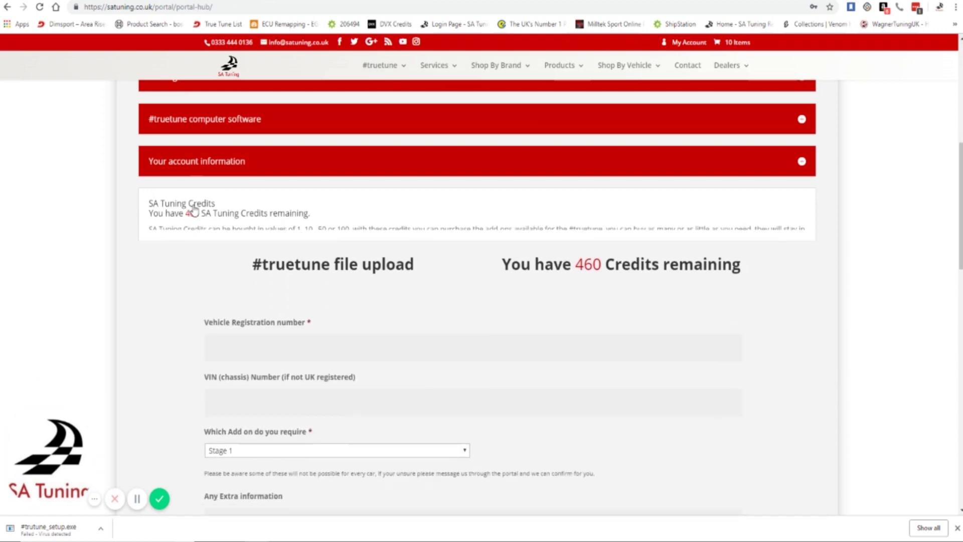
{"action": "left_click_drag", "start_coordinate": [604, 244], "coordinate": [578, 247]}
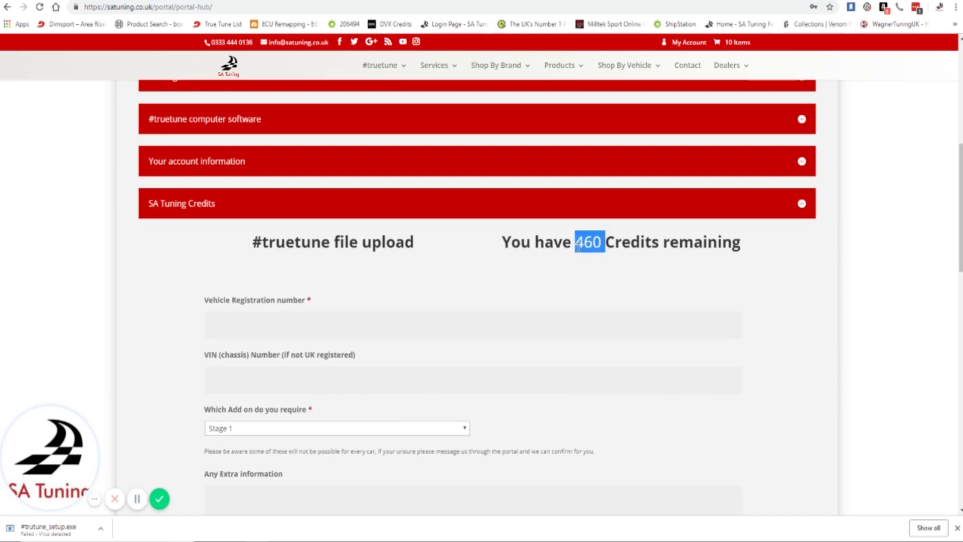
{"action": "scroll", "coordinate": [418, 239], "scroll_direction": "down", "scroll_amount": 2}
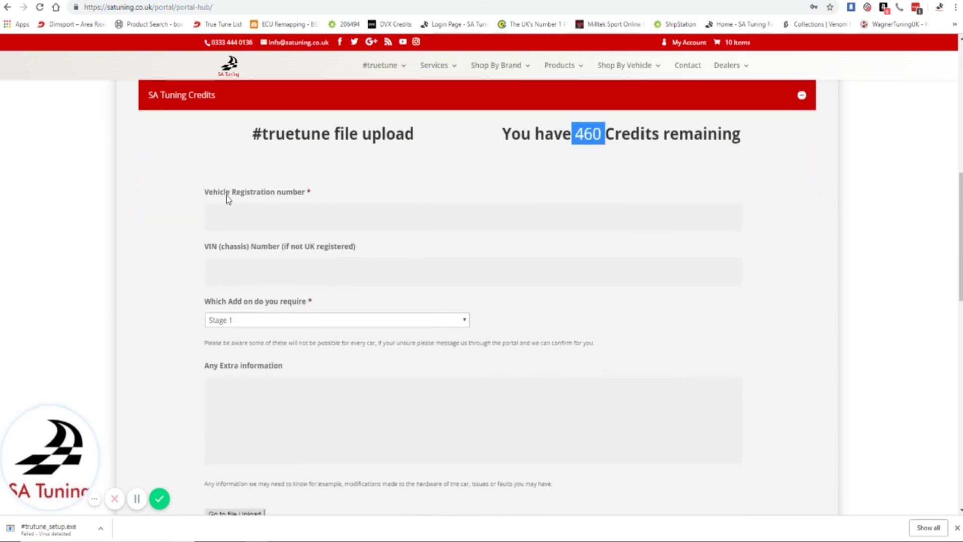
{"action": "left_click", "coordinate": [232, 228]}
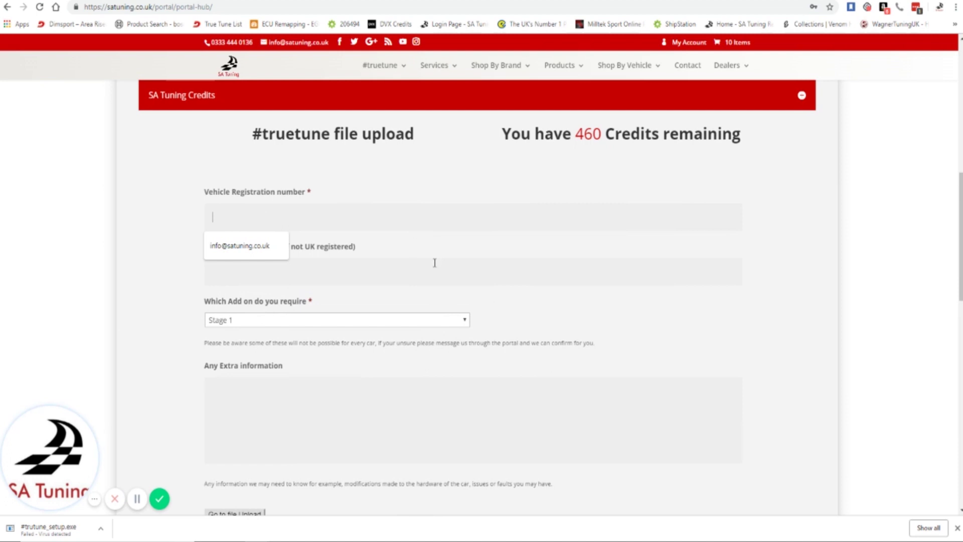
{"action": "left_click", "coordinate": [409, 273]}
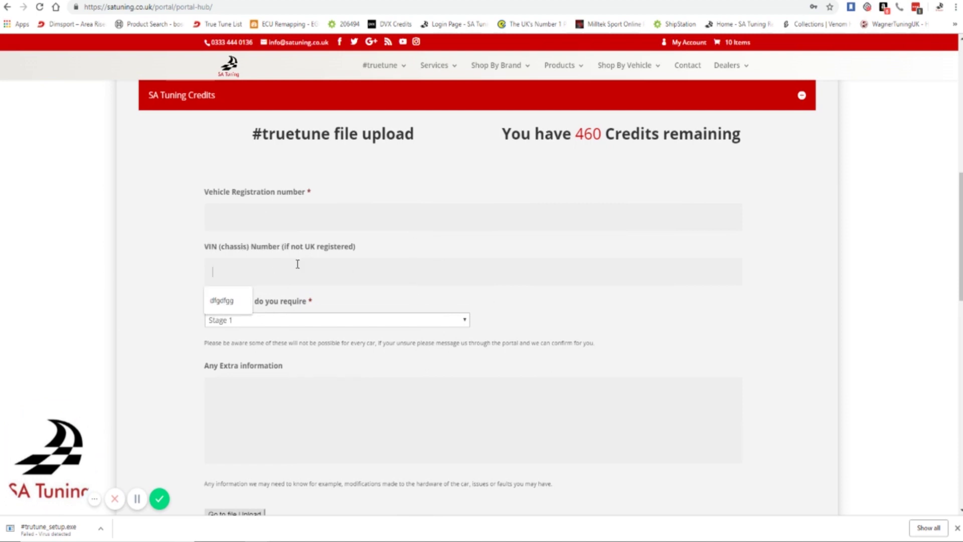
{"action": "left_click", "coordinate": [638, 304]}
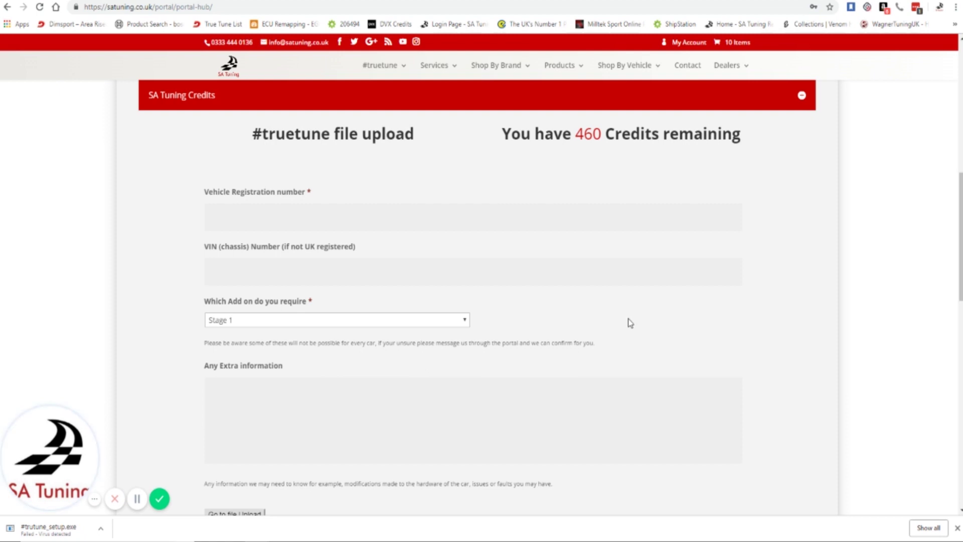
Keep Stage 1 as the required add-on in the upload form.
{"action": "left_click", "coordinate": [454, 323]}
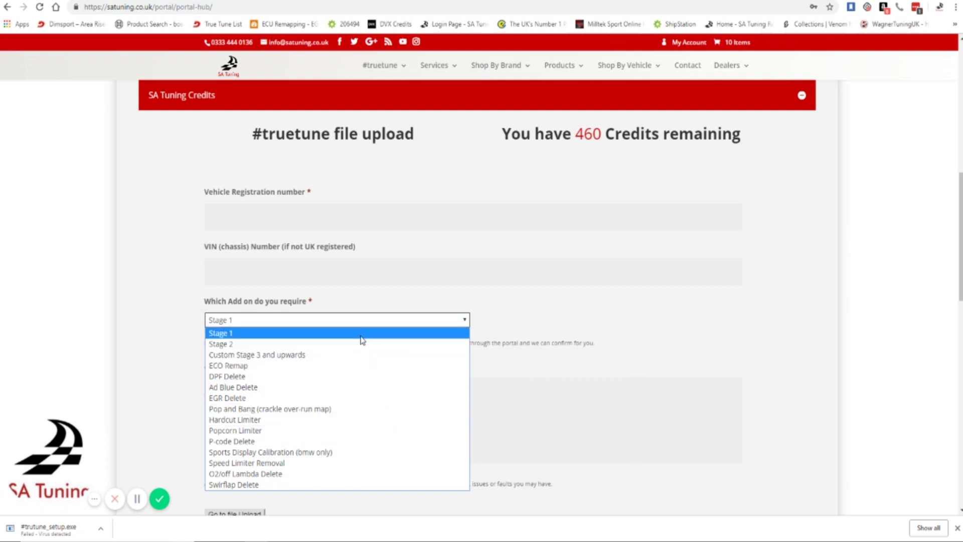
{"action": "left_click", "coordinate": [381, 291]}
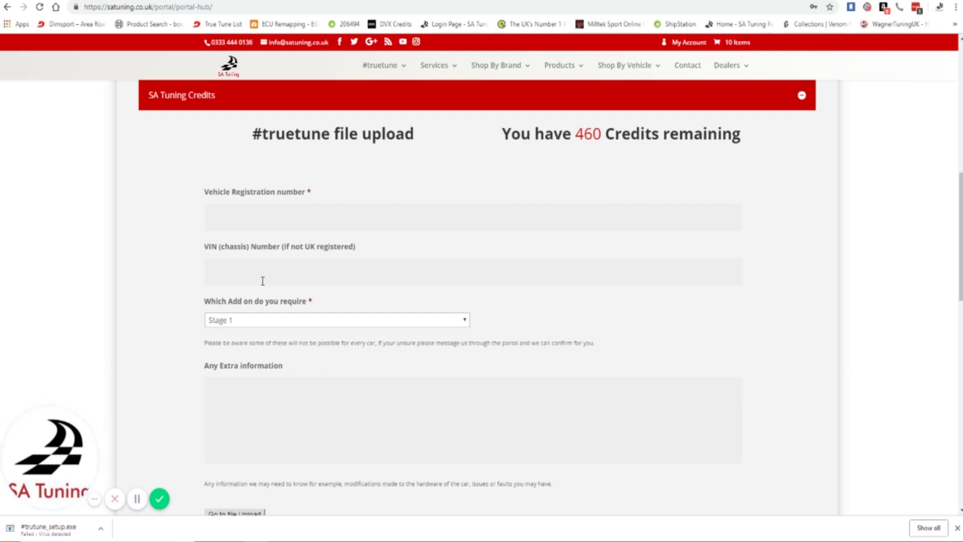
{"action": "left_click", "coordinate": [265, 321]}
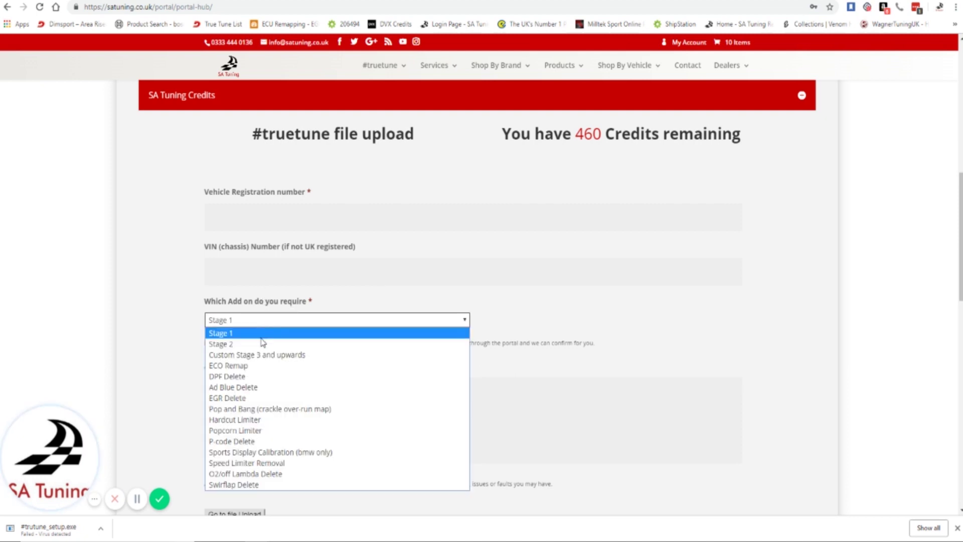
{"action": "left_click", "coordinate": [341, 306]}
{"action": "scroll", "coordinate": [301, 303], "scroll_direction": "down", "scroll_amount": 2}
{"action": "left_click", "coordinate": [266, 302]}
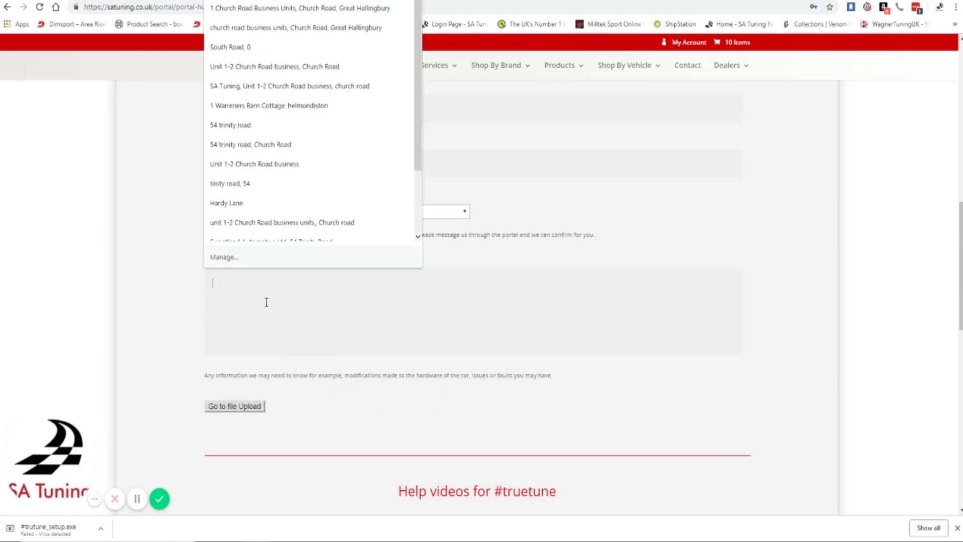
{"action": "left_click", "coordinate": [150, 326]}
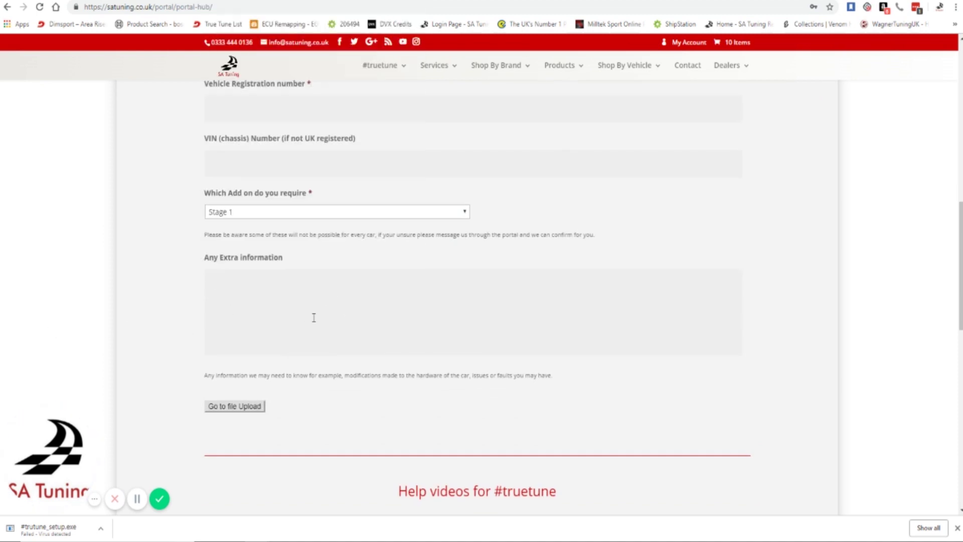
{"action": "scroll", "coordinate": [313, 316], "scroll_direction": "down", "scroll_amount": 3}
{"action": "scroll", "coordinate": [250, 301], "scroll_direction": "up", "scroll_amount": 3}
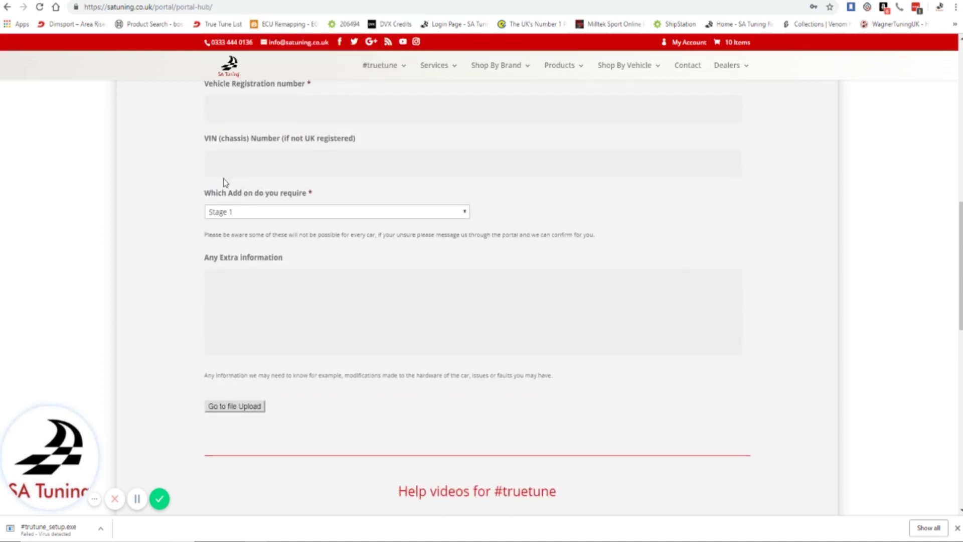
{"action": "scroll", "coordinate": [224, 179], "scroll_direction": "up", "scroll_amount": 2}
Enter the vehicle registration number and 'none needed' as extra information.
{"action": "left_click", "coordinate": [237, 215]}
{"action": "type", "text": "ea66dzi"}
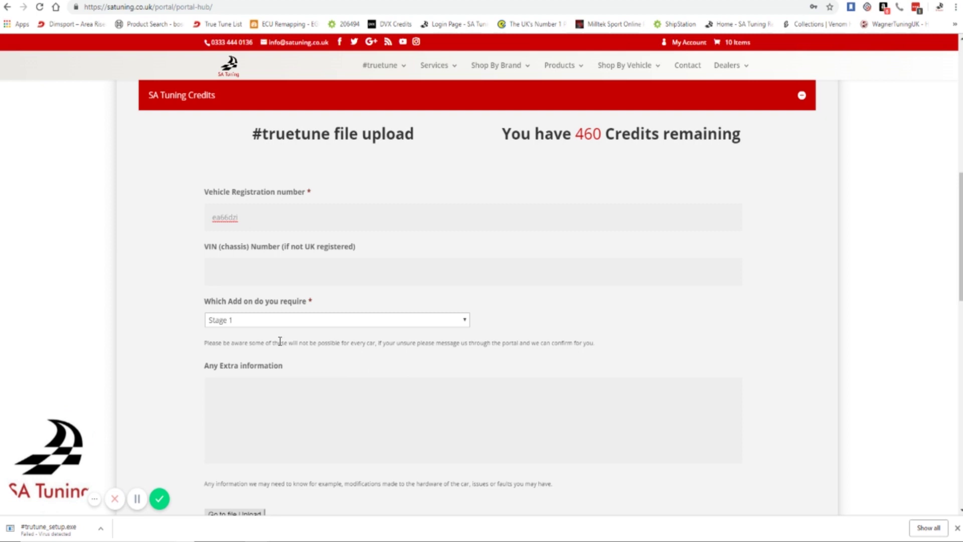
{"action": "left_click", "coordinate": [246, 400]}
{"action": "type", "text": "none needed"}
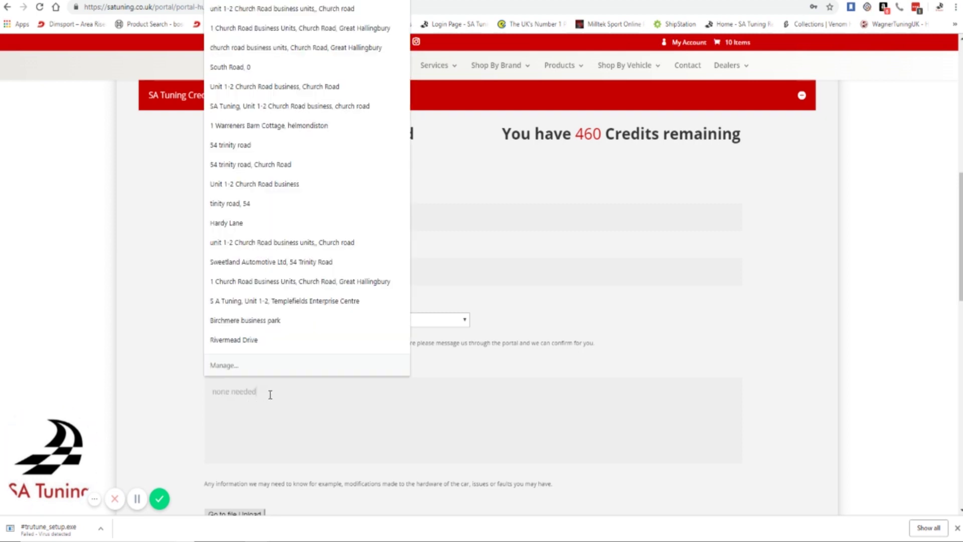
{"action": "left_click", "coordinate": [145, 436]}
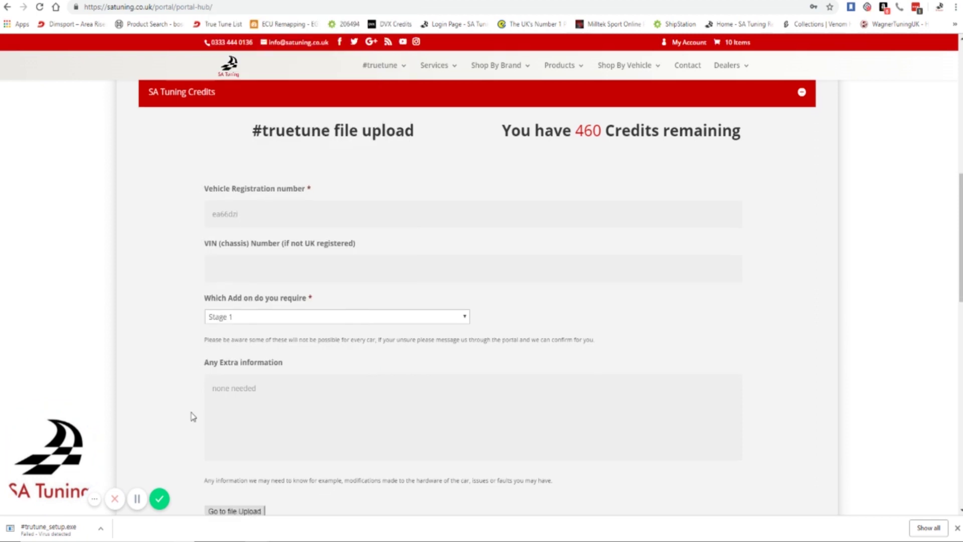
{"action": "scroll", "coordinate": [193, 413], "scroll_direction": "down", "scroll_amount": 3}
Submit the vehicle details and add SA tuning.png to the upload list.
{"action": "left_click", "coordinate": [240, 351]}
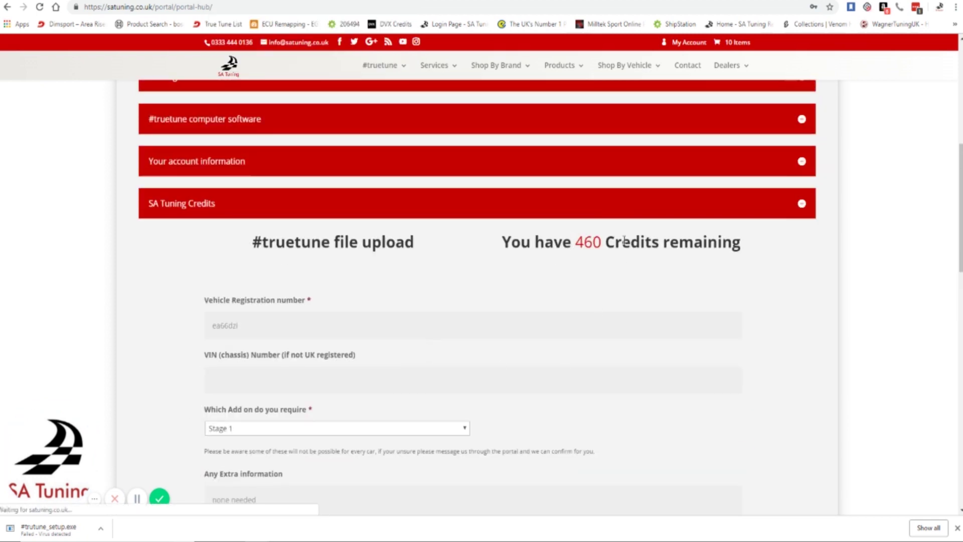
{"action": "scroll", "coordinate": [457, 266], "scroll_direction": "down", "scroll_amount": 3}
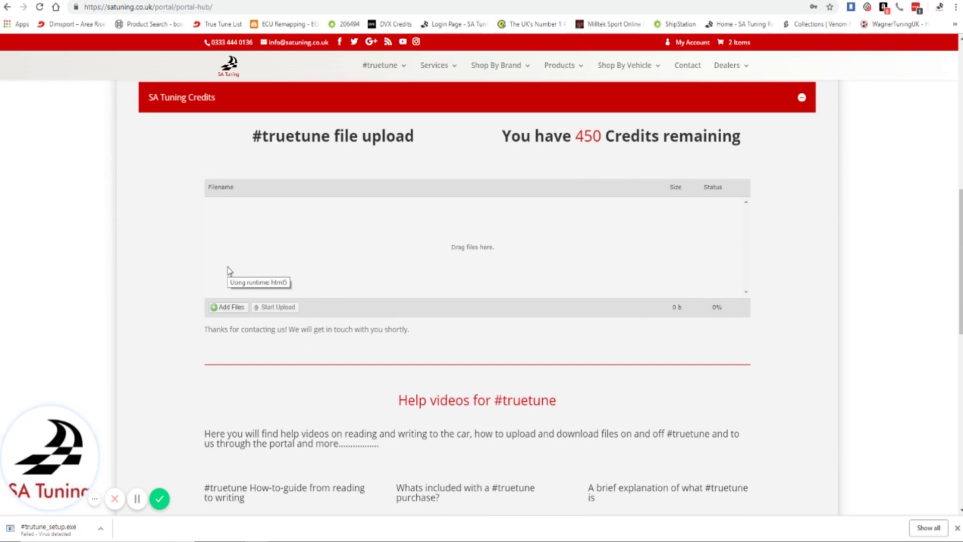
{"action": "left_click", "coordinate": [231, 308]}
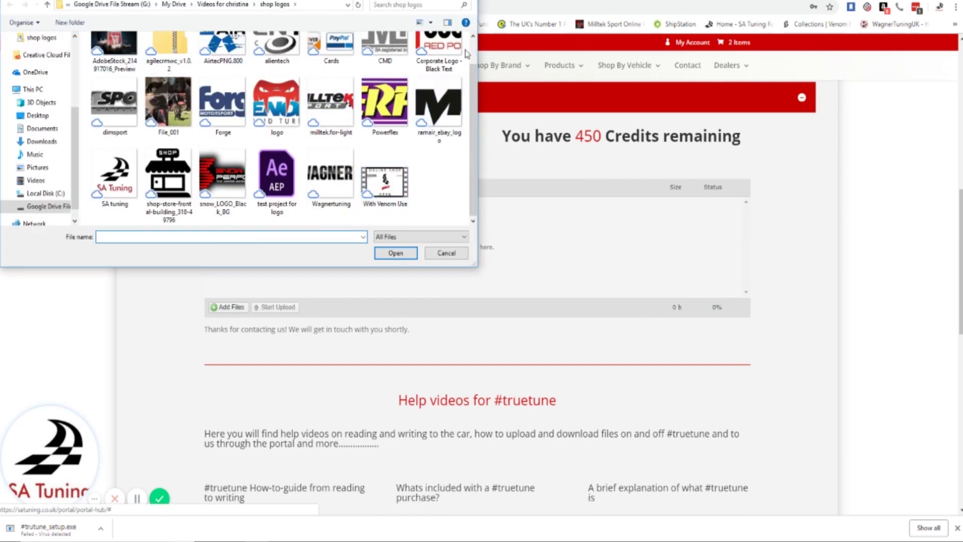
{"action": "double_click", "coordinate": [115, 173]}
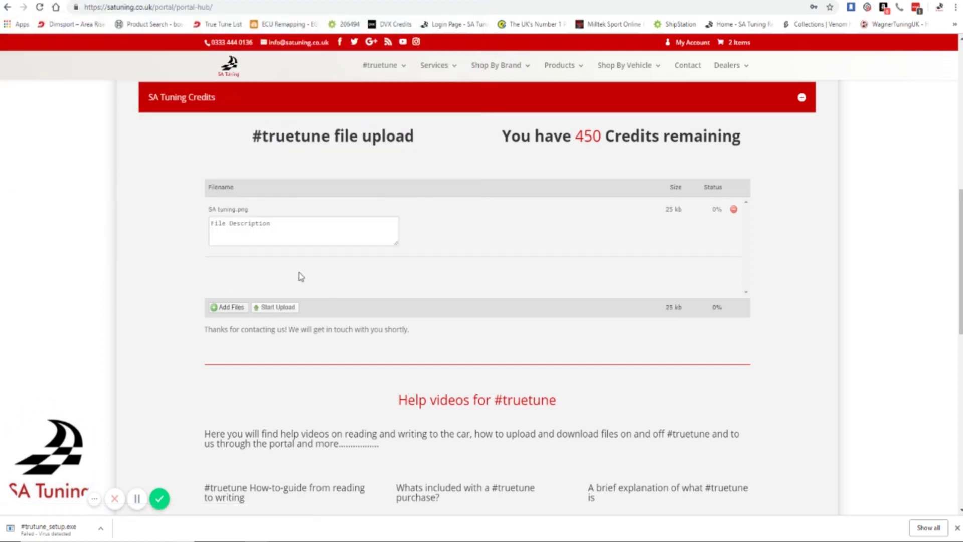
{"action": "left_click", "coordinate": [261, 223]}
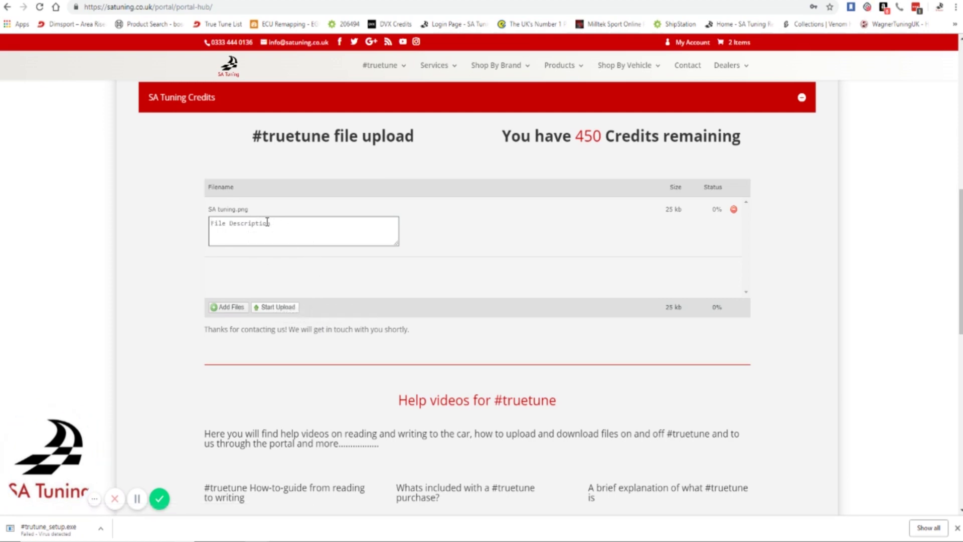
Upload SA tuning.png and confirm the credits balance now reads 450.
{"action": "left_click", "coordinate": [275, 306]}
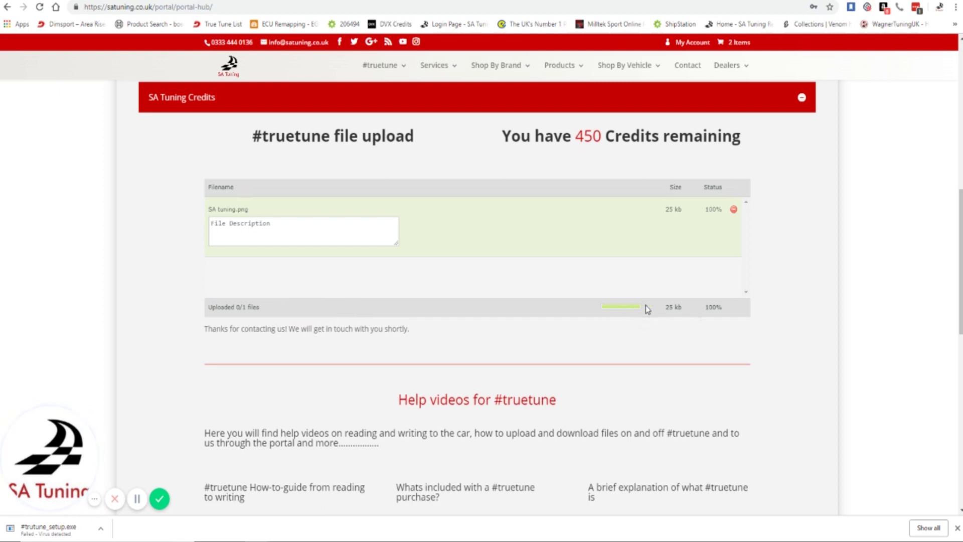
{"action": "double_click", "coordinate": [575, 135]}
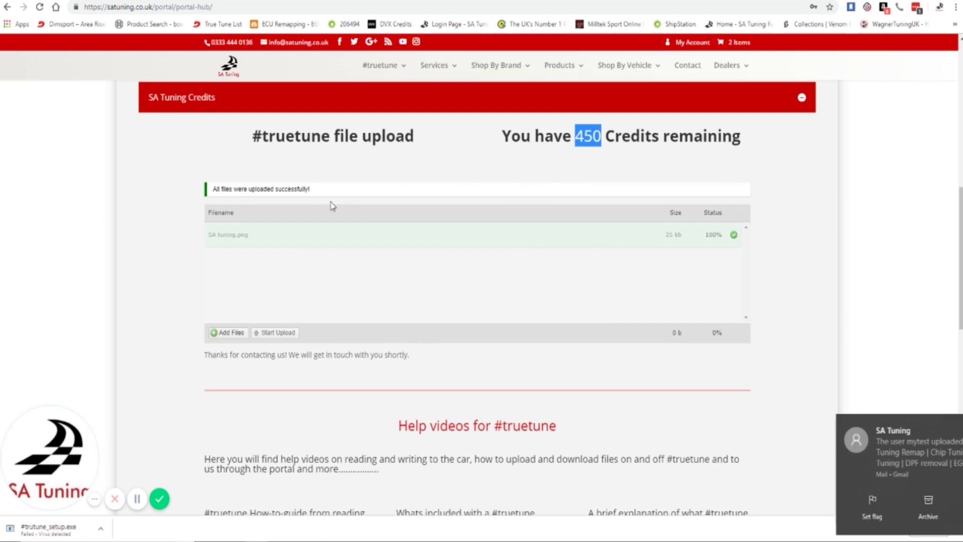
{"action": "left_click", "coordinate": [920, 517]}
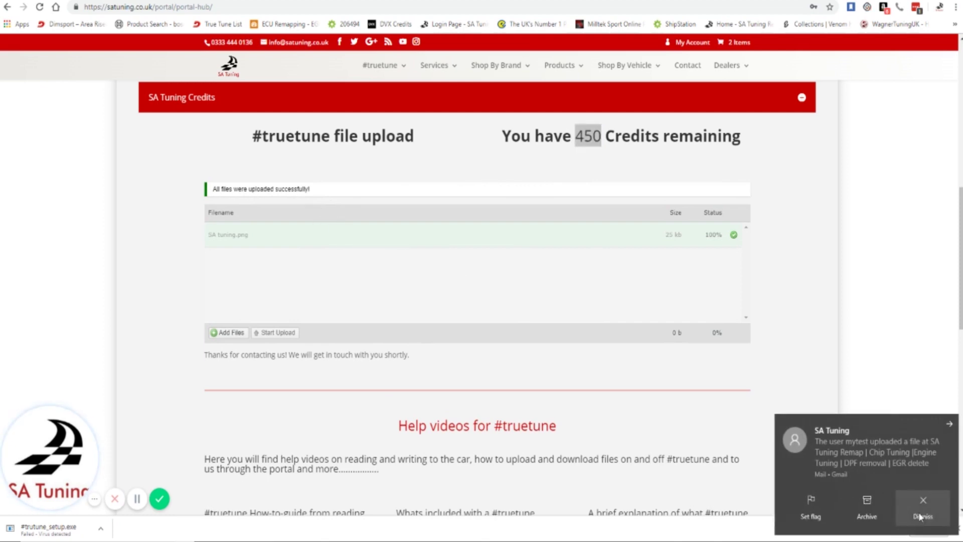
Expand 'Your uploads and downloads' to show SA tuning.png with its thumbnail.
{"action": "scroll", "coordinate": [281, 401], "scroll_direction": "up", "scroll_amount": 6}
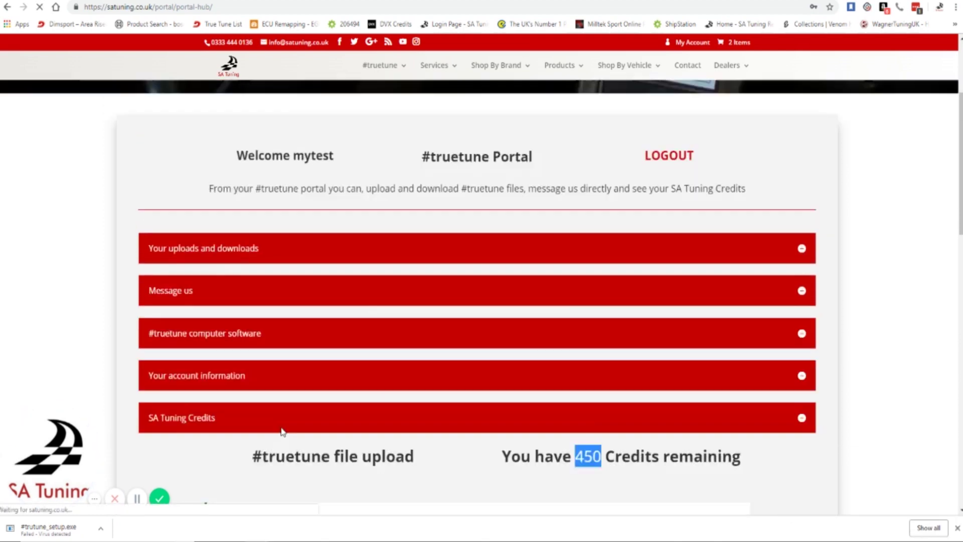
{"action": "scroll", "coordinate": [282, 432], "scroll_direction": "up", "scroll_amount": 3}
{"action": "scroll", "coordinate": [215, 424], "scroll_direction": "down", "scroll_amount": 2}
{"action": "left_click", "coordinate": [192, 312]}
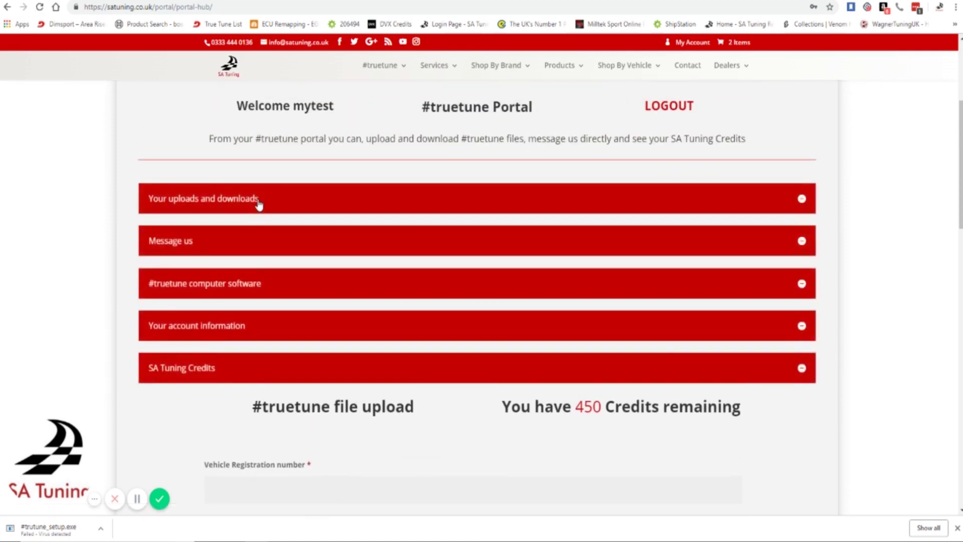
{"action": "left_click", "coordinate": [259, 203]}
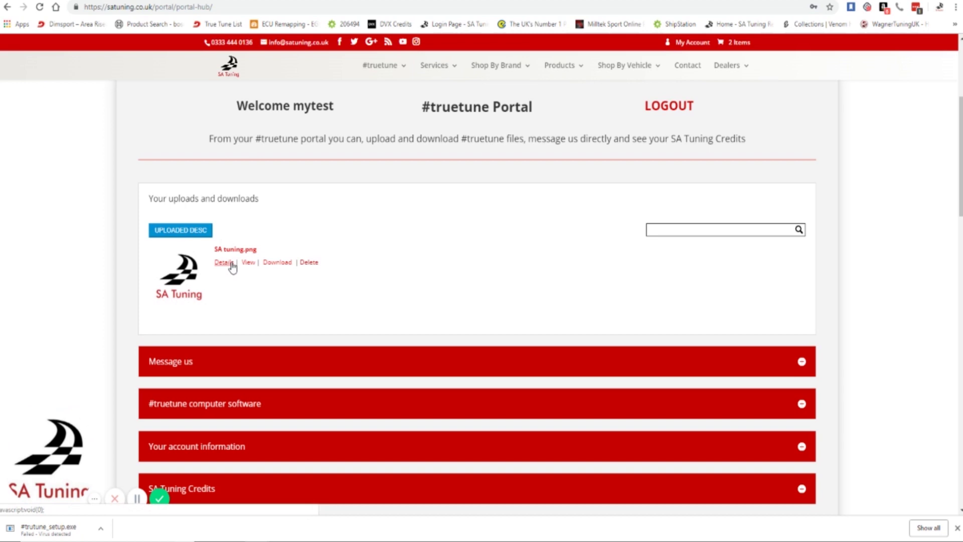
{"action": "scroll", "coordinate": [474, 248], "scroll_direction": "down", "scroll_amount": 1}
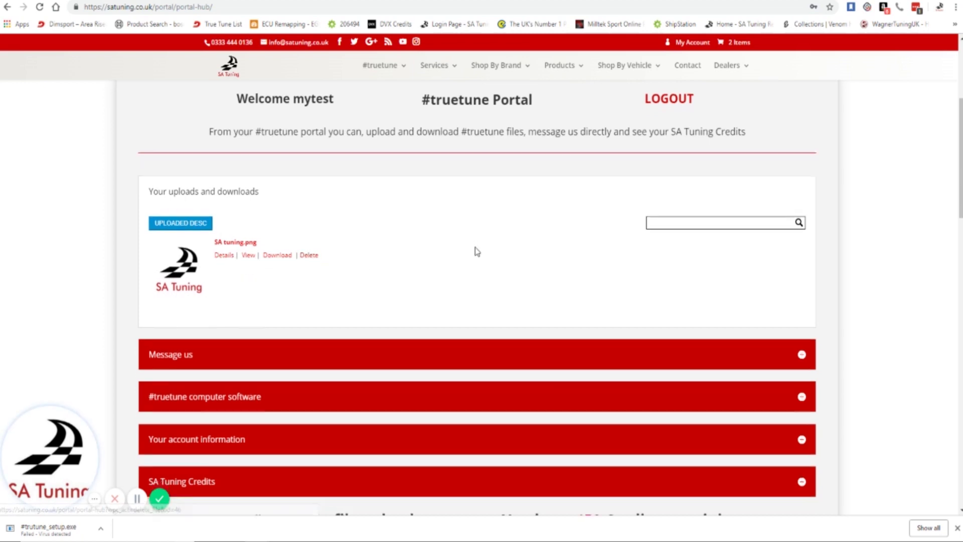
{"action": "scroll", "coordinate": [383, 215], "scroll_direction": "down", "scroll_amount": 12}
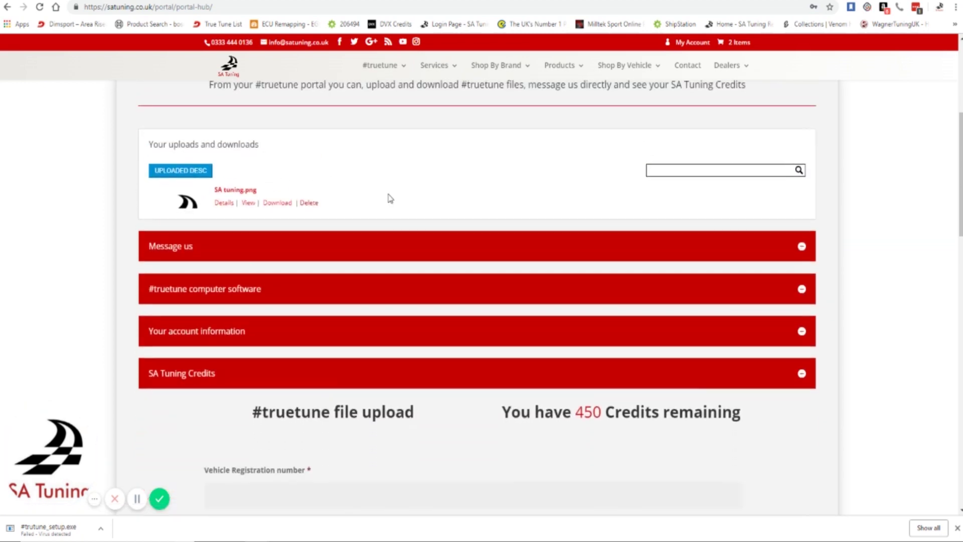
Return to the top of the portal and log out to the Login Page.
{"action": "scroll", "coordinate": [381, 236], "scroll_direction": "down", "scroll_amount": 5}
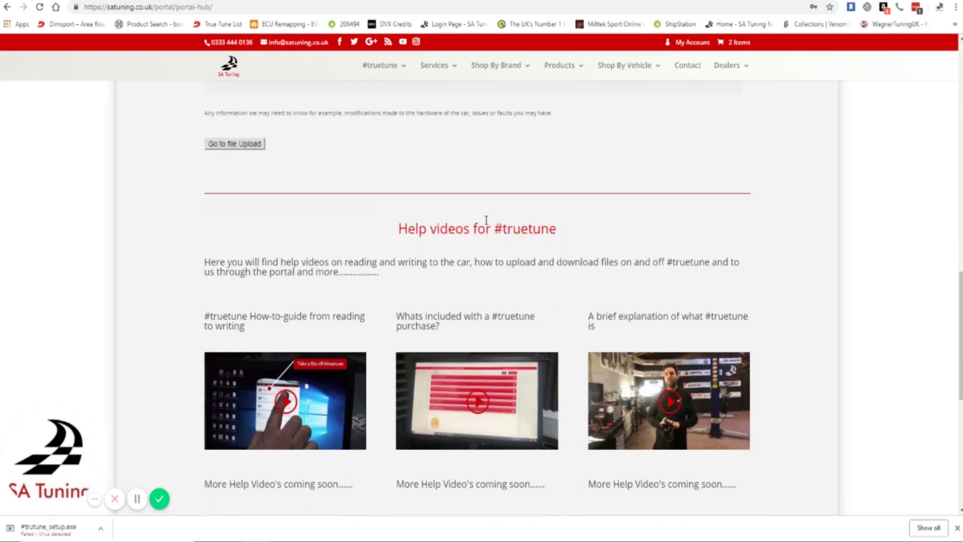
{"action": "scroll", "coordinate": [477, 236], "scroll_direction": "up", "scroll_amount": 2}
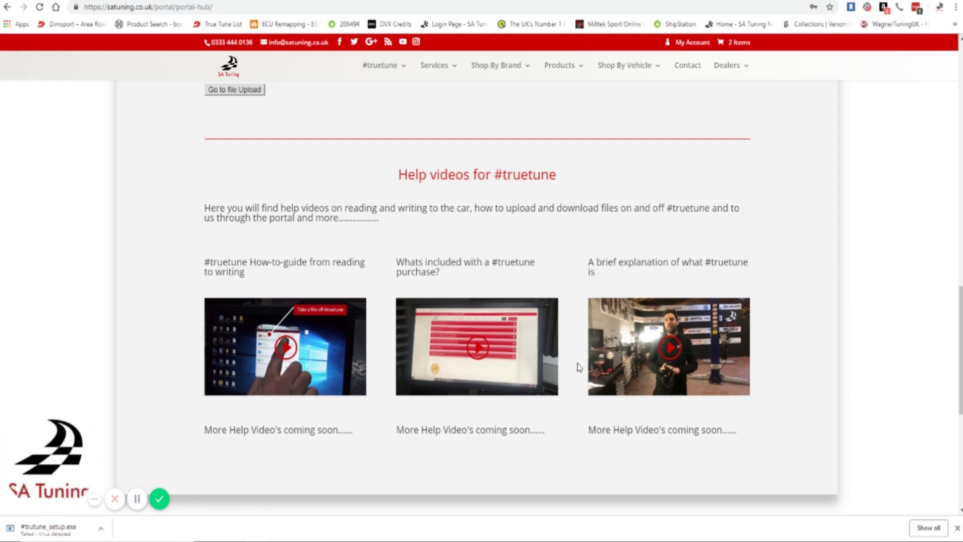
{"action": "scroll", "coordinate": [577, 366], "scroll_direction": "up", "scroll_amount": 20}
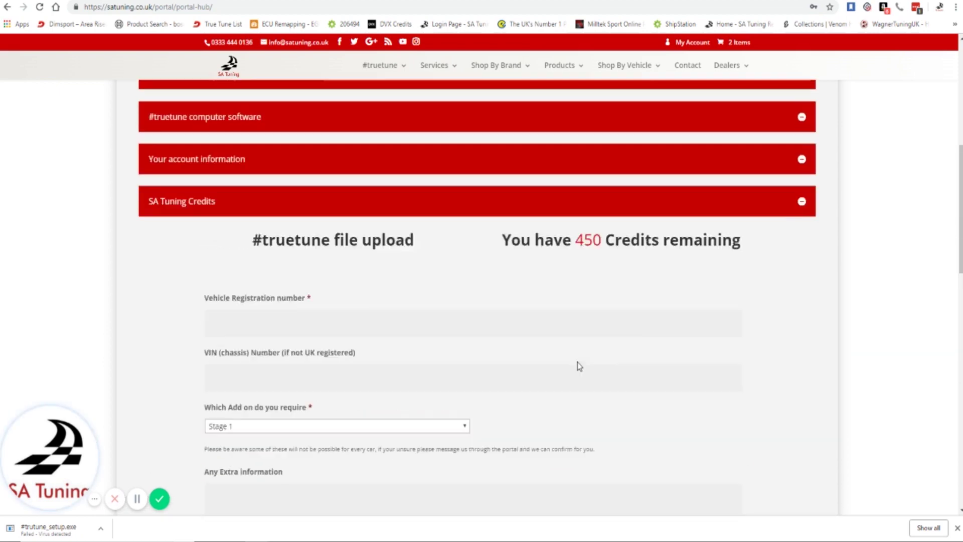
{"action": "scroll", "coordinate": [542, 316], "scroll_direction": "down", "scroll_amount": 8}
{"action": "scroll", "coordinate": [518, 312], "scroll_direction": "up", "scroll_amount": 3}
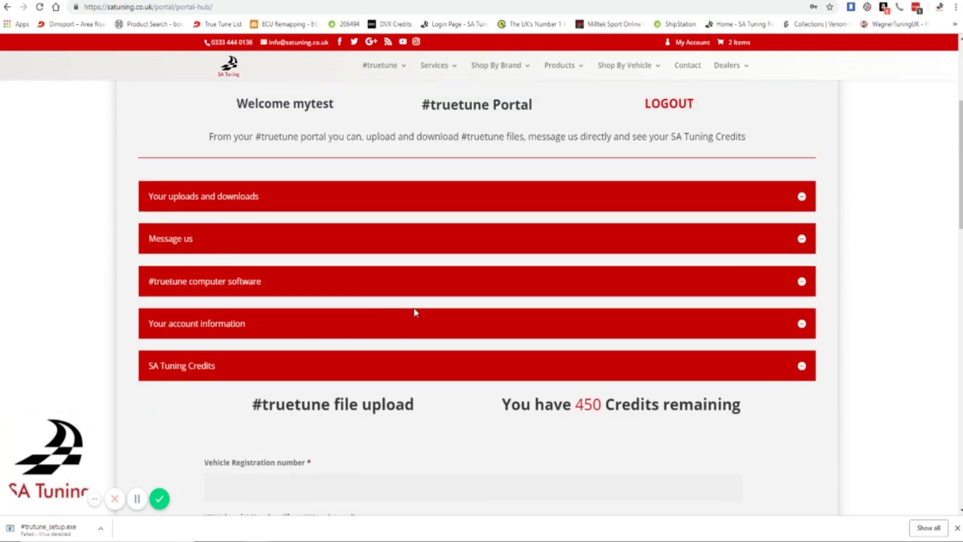
{"action": "scroll", "coordinate": [351, 391], "scroll_direction": "down", "scroll_amount": 6}
{"action": "scroll", "coordinate": [359, 341], "scroll_direction": "down", "scroll_amount": 3}
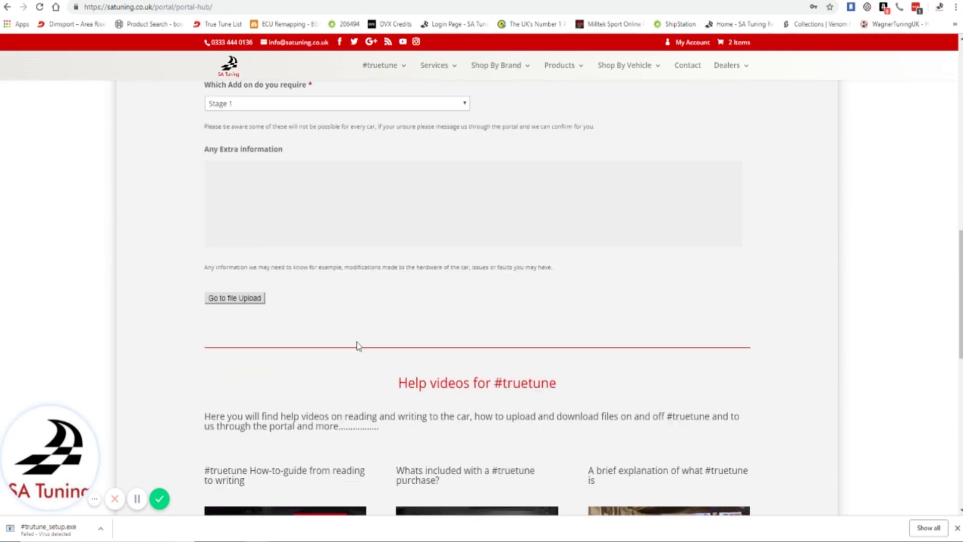
{"action": "scroll", "coordinate": [312, 313], "scroll_direction": "down", "scroll_amount": 8}
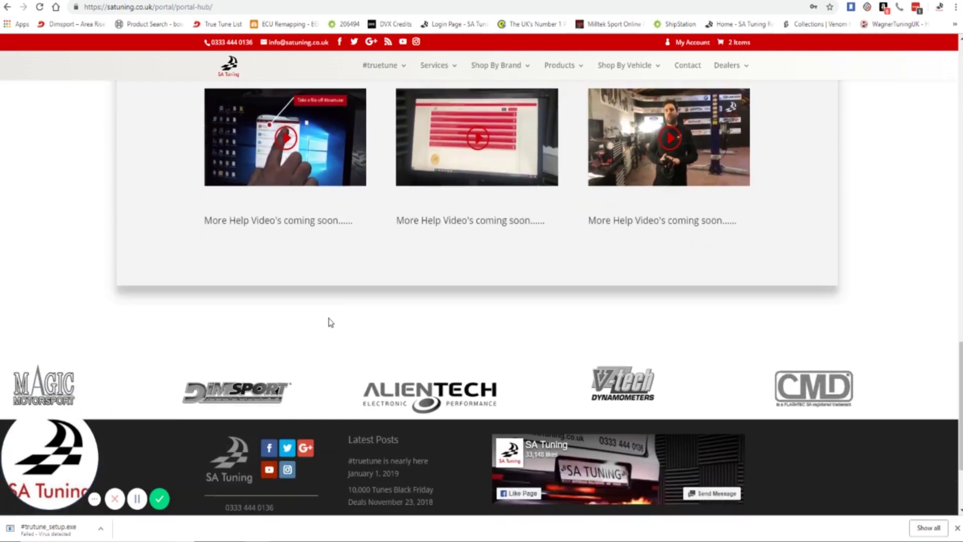
{"action": "scroll", "coordinate": [335, 329], "scroll_direction": "up", "scroll_amount": 13}
{"action": "scroll", "coordinate": [356, 331], "scroll_direction": "up", "scroll_amount": 6}
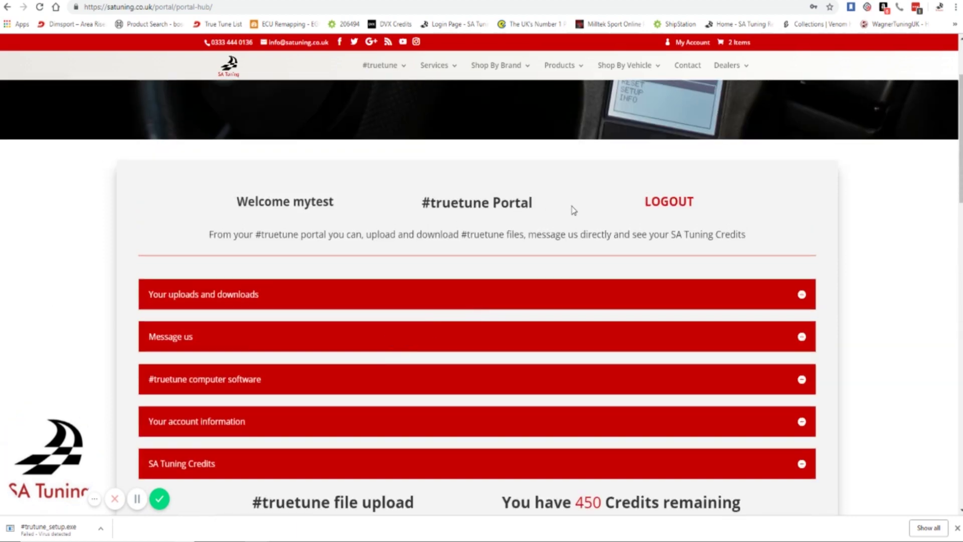
{"action": "left_click", "coordinate": [670, 202]}
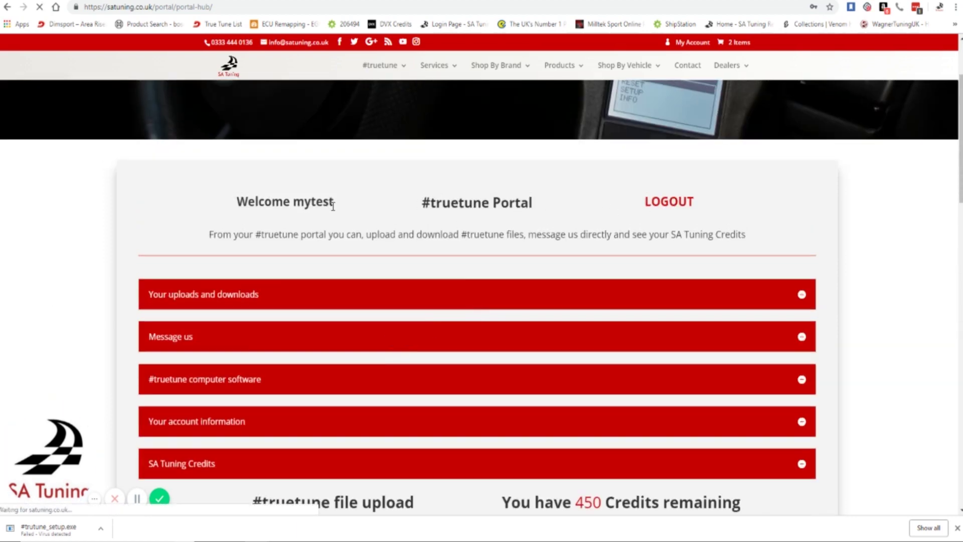